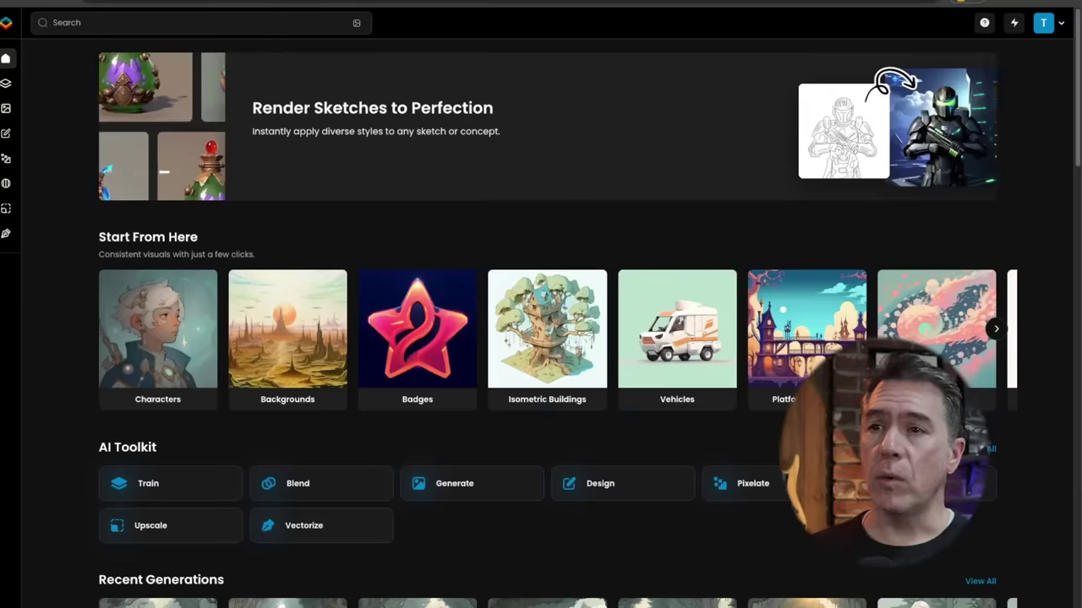
Step: Browse the curated platform models in the model library
{"action": "mouse_move", "coordinate": [16, 98]}
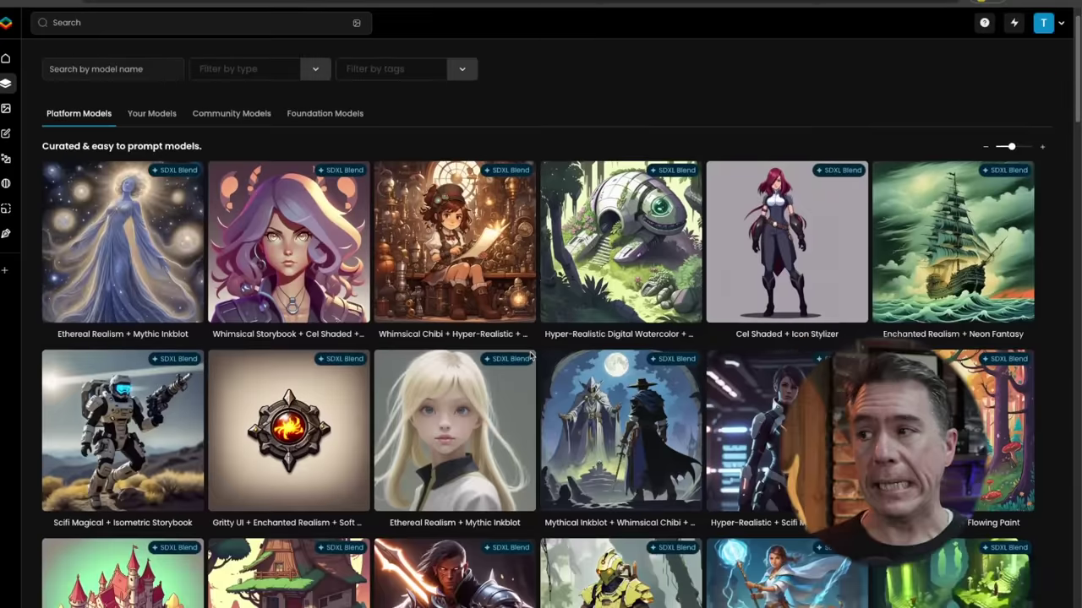
{"action": "scroll", "coordinate": [501, 419], "scroll_direction": "down", "scroll_amount": 9}
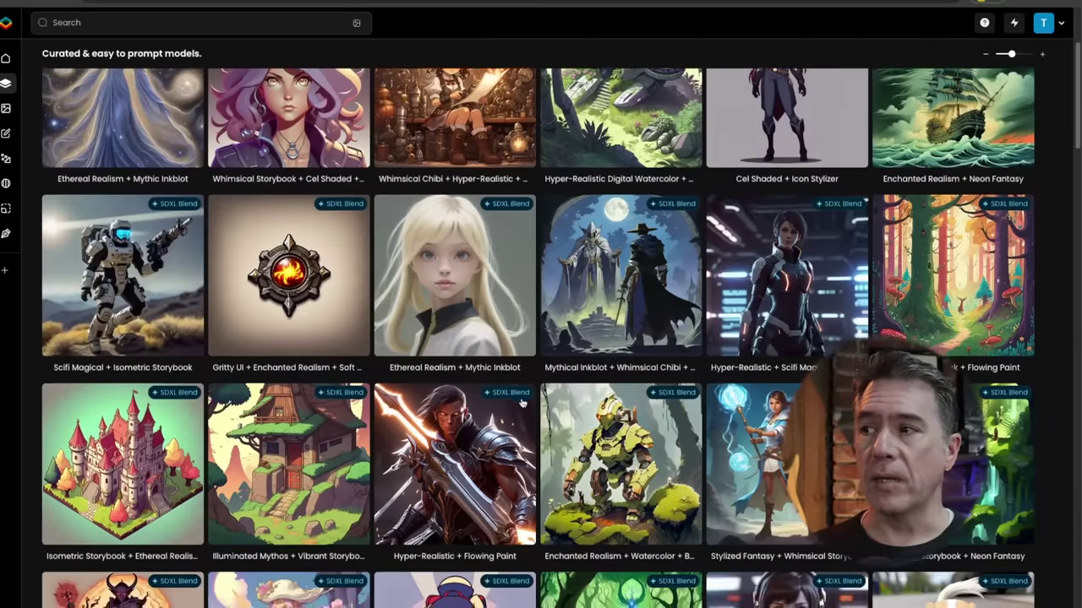
{"action": "scroll", "coordinate": [501, 419], "scroll_direction": "down", "scroll_amount": 2}
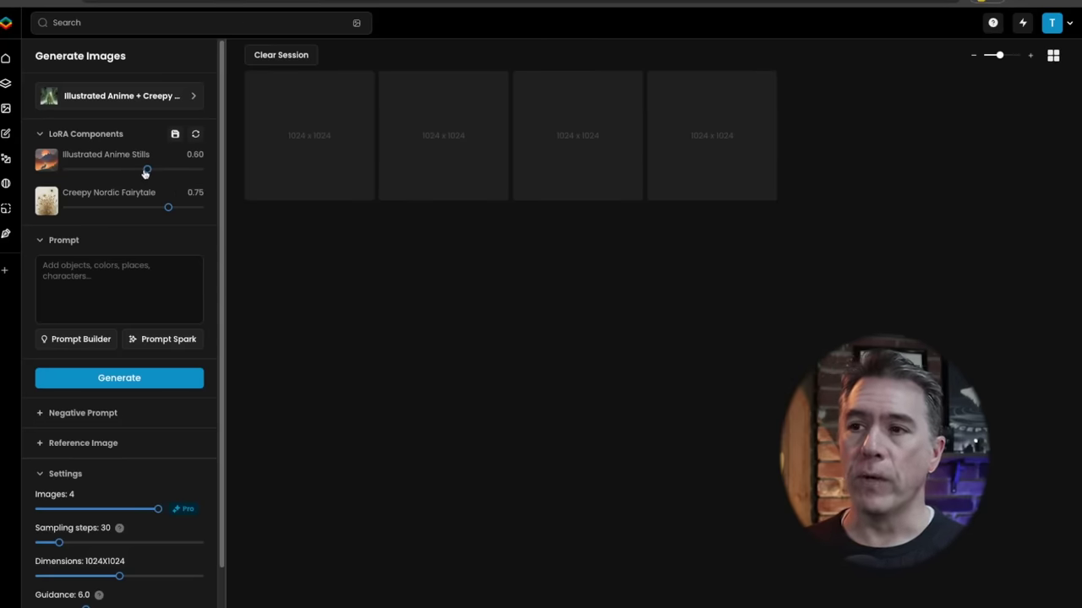
Step: Set the LoRA component weights to 0.80 for Illustrated Anime Stills and 0.85 for Creepy Nordic Fairytale
{"action": "left_click_drag", "start_coordinate": [147, 169], "coordinate": [174, 169]}
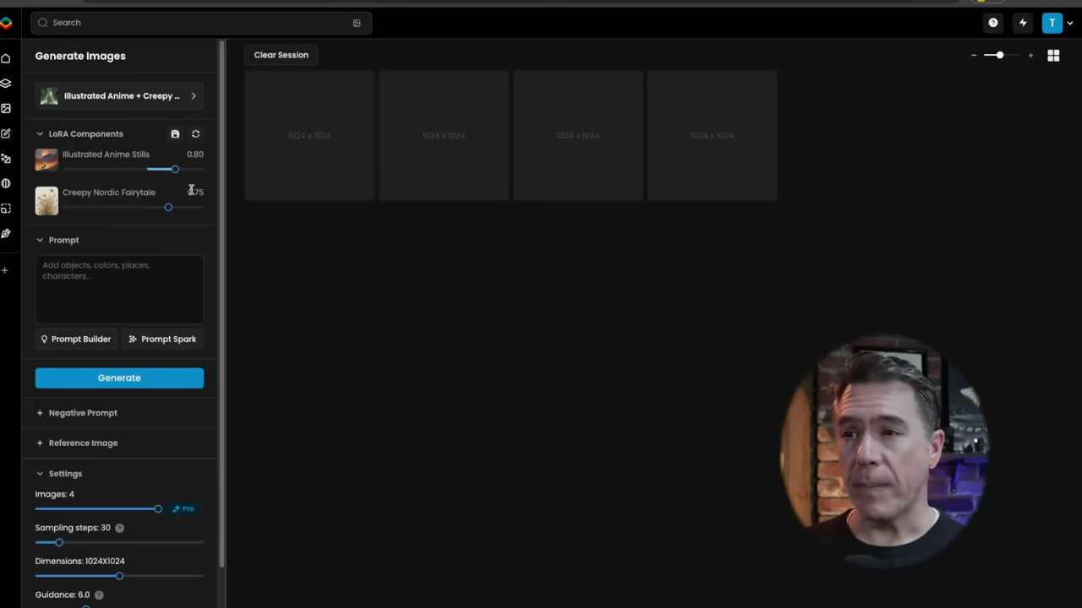
{"action": "left_click_drag", "start_coordinate": [170, 208], "coordinate": [196, 208]}
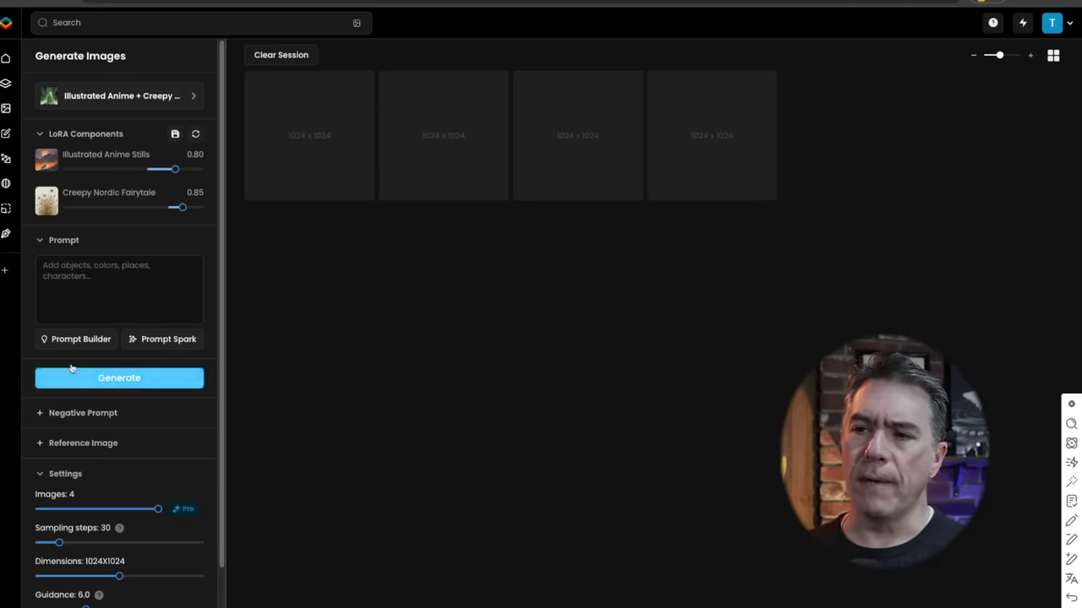
Step: Use the Prompt Builder to add the retro art style and an art medium descriptor to the prompt
{"action": "left_click", "coordinate": [87, 339]}
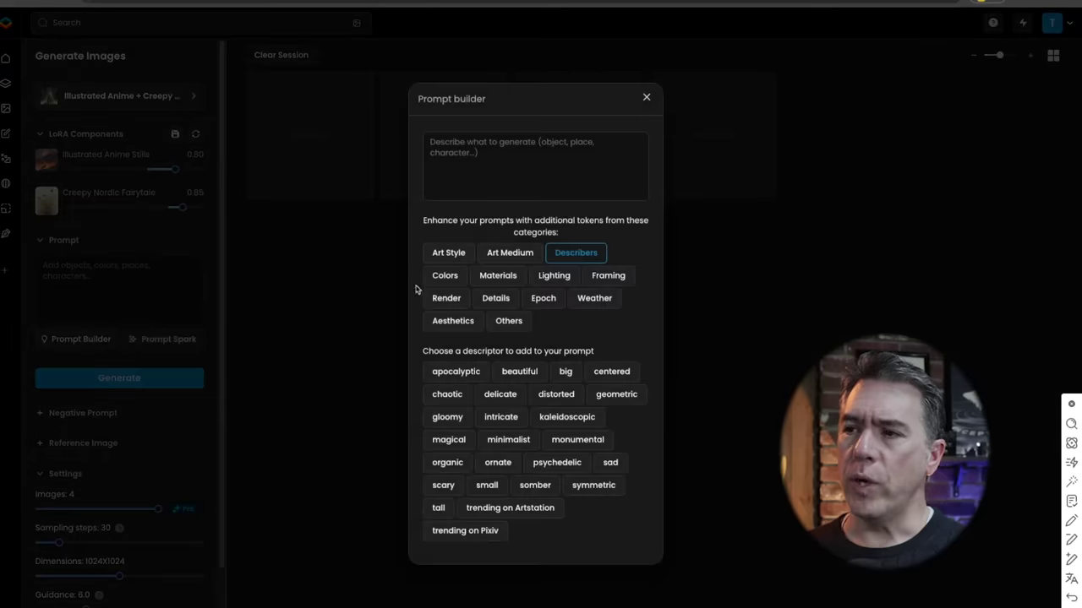
{"action": "left_click", "coordinate": [445, 250]}
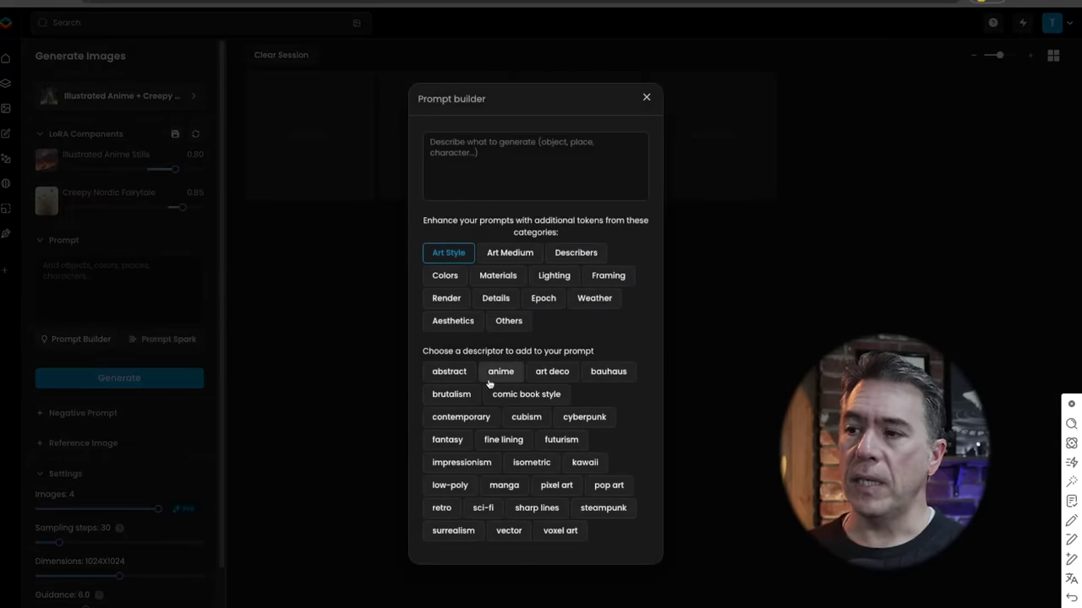
{"action": "left_click", "coordinate": [442, 508]}
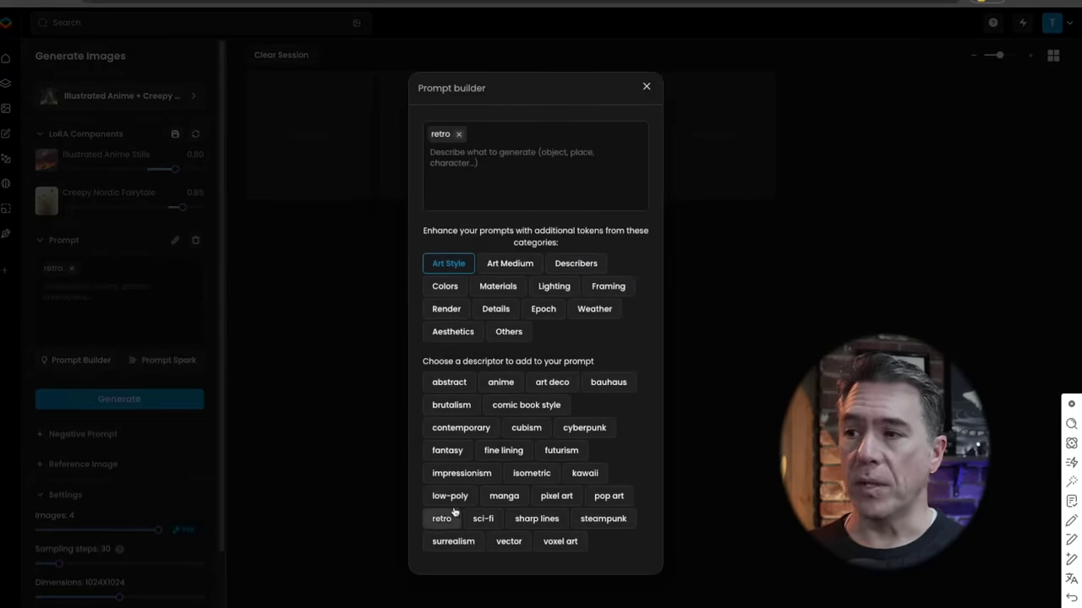
{"action": "left_click", "coordinate": [517, 263]}
{"action": "left_click", "coordinate": [501, 405]}
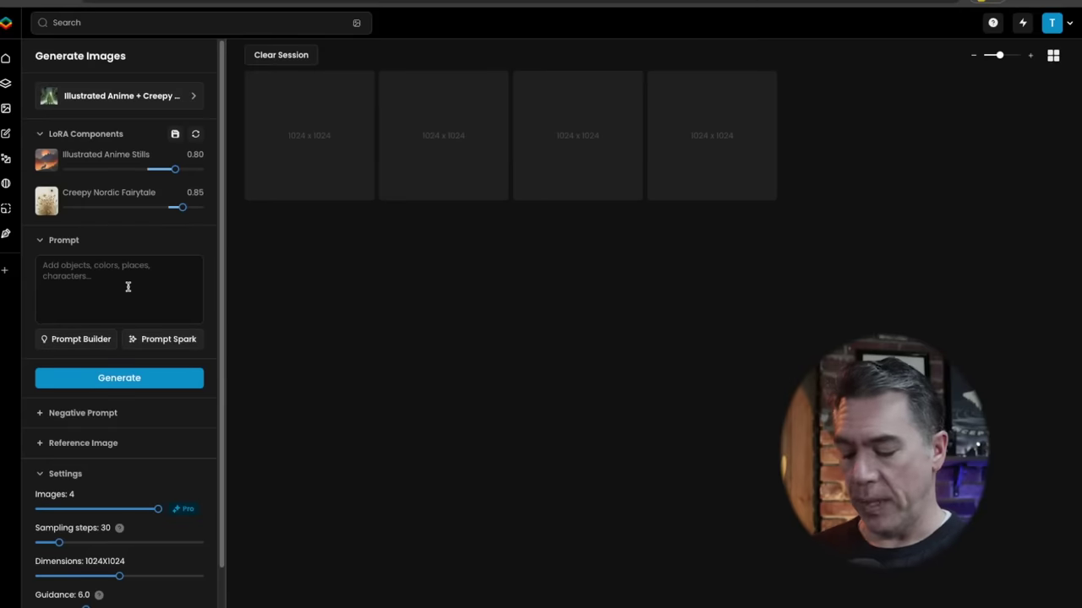
Step: Enter "Wolf in a" as the prompt text
{"action": "type", "text": "Wolf "}
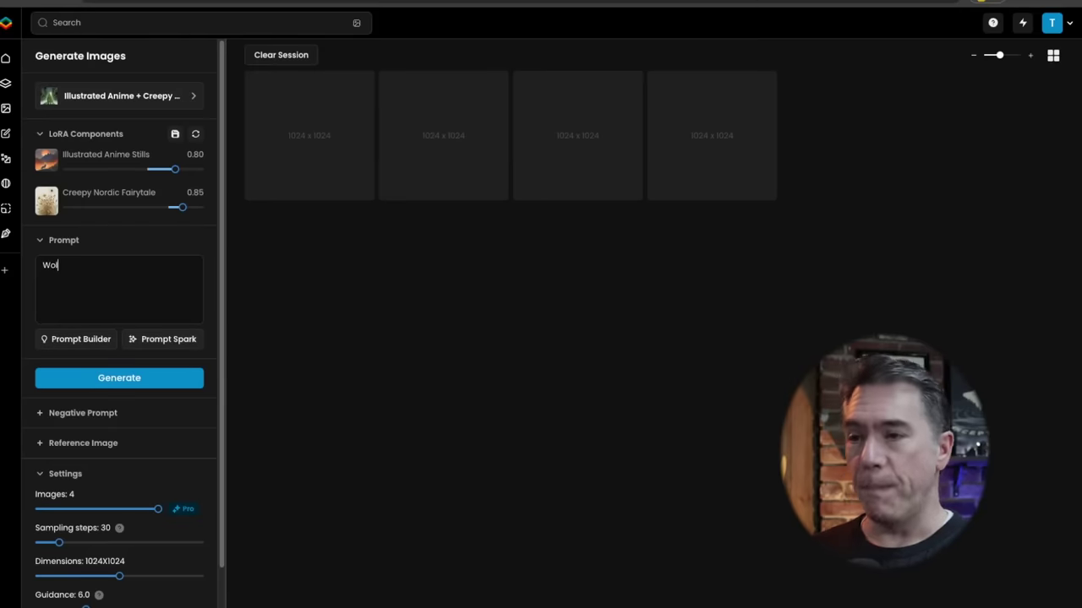
{"action": "type", "text": "in a"}
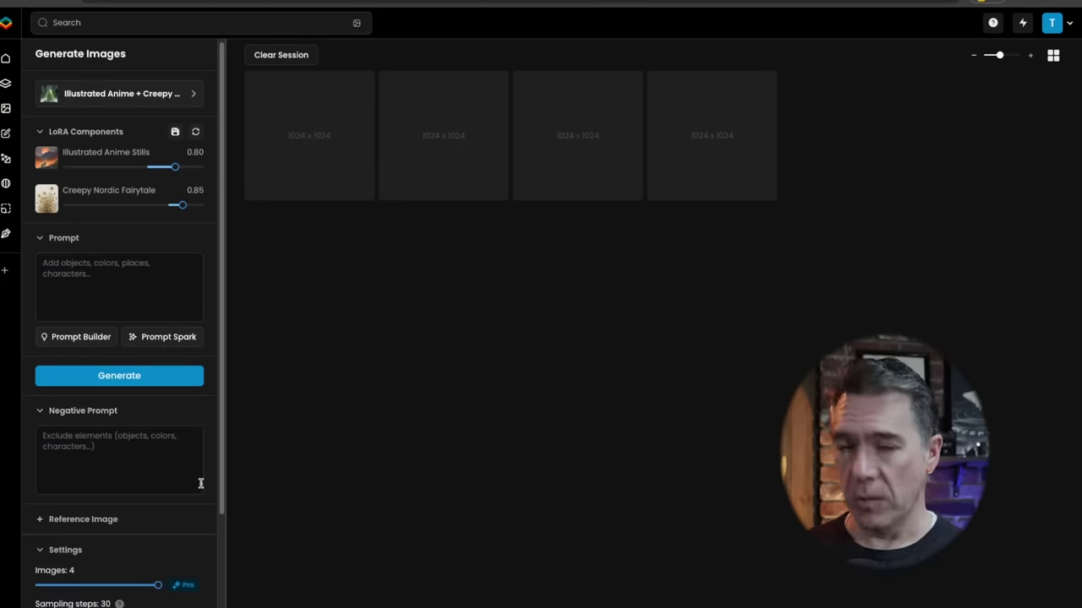
Step: Import the PNG with three mannequin poses as the Image to Image reference and set its influence to 0
{"action": "left_click", "coordinate": [39, 520]}
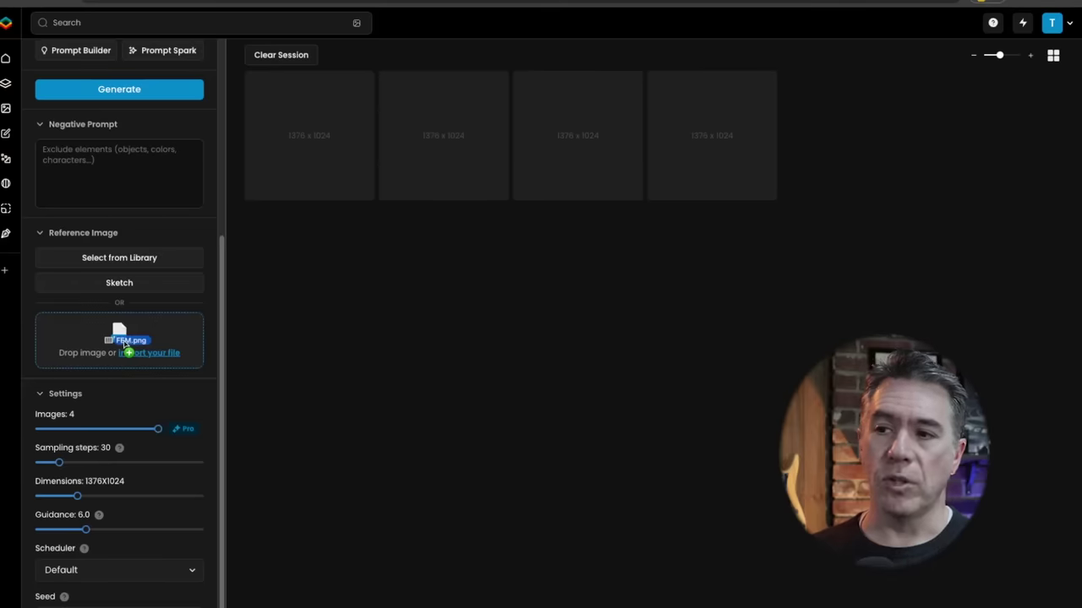
{"action": "left_click_drag", "start_coordinate": [127, 349], "coordinate": [126, 346]}
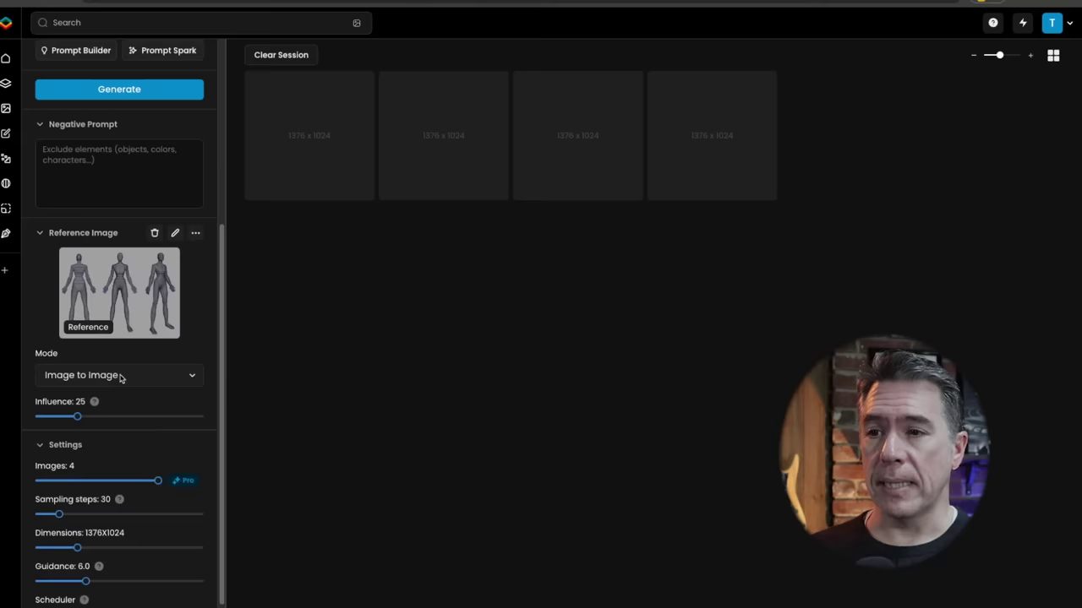
{"action": "left_click", "coordinate": [79, 419]}
{"action": "left_click_drag", "start_coordinate": [79, 419], "coordinate": [35, 420]}
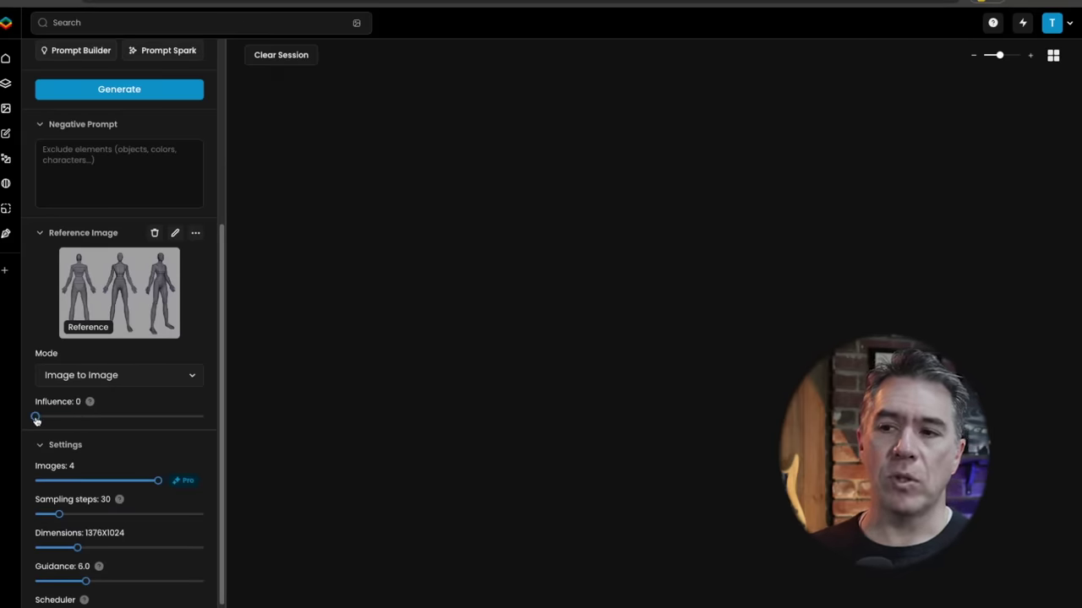
{"action": "mouse_move", "coordinate": [46, 411]}
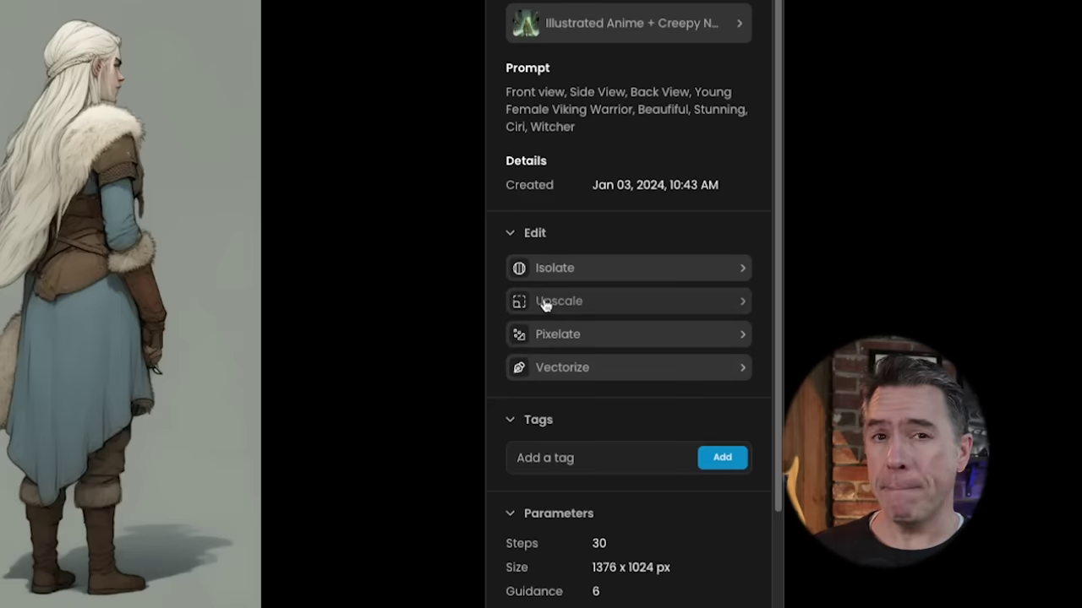
Step: Open the upscale options for the generated Viking character sheet and turn on Enhanced Upscale
{"action": "left_click", "coordinate": [546, 306]}
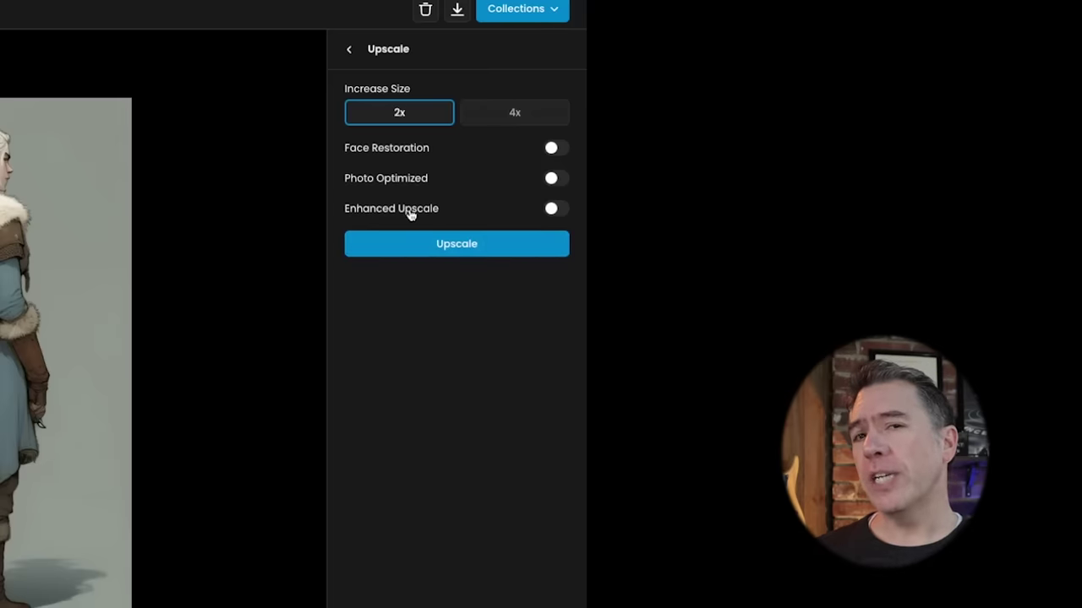
{"action": "left_click", "coordinate": [550, 208]}
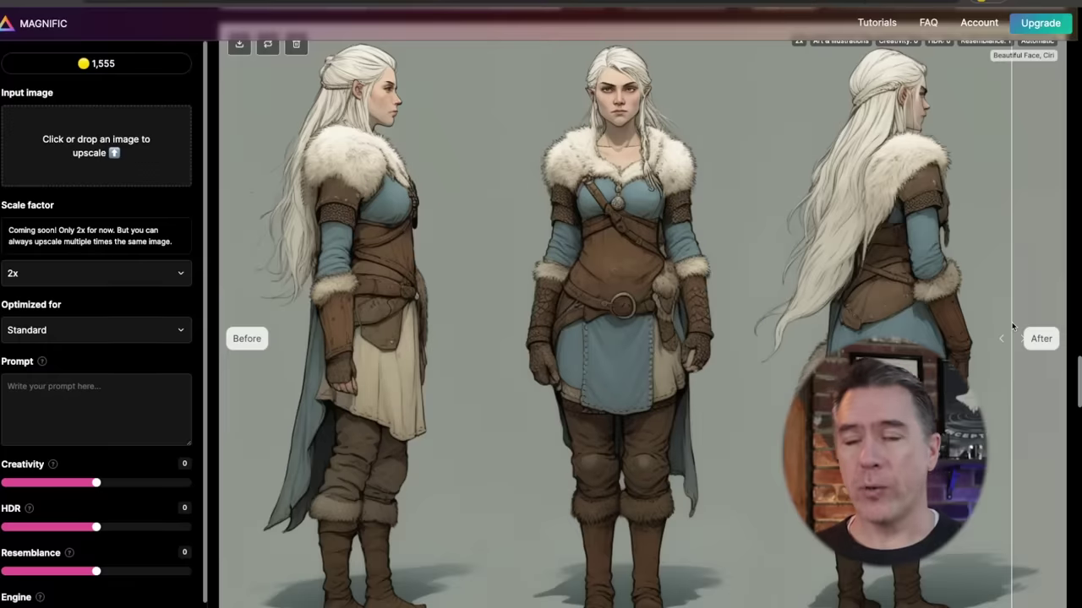
Step: Switch to Magnific and compare the character sheet before and after upscaling across its full width
{"action": "left_click_drag", "start_coordinate": [1012, 322], "coordinate": [225, 355]}
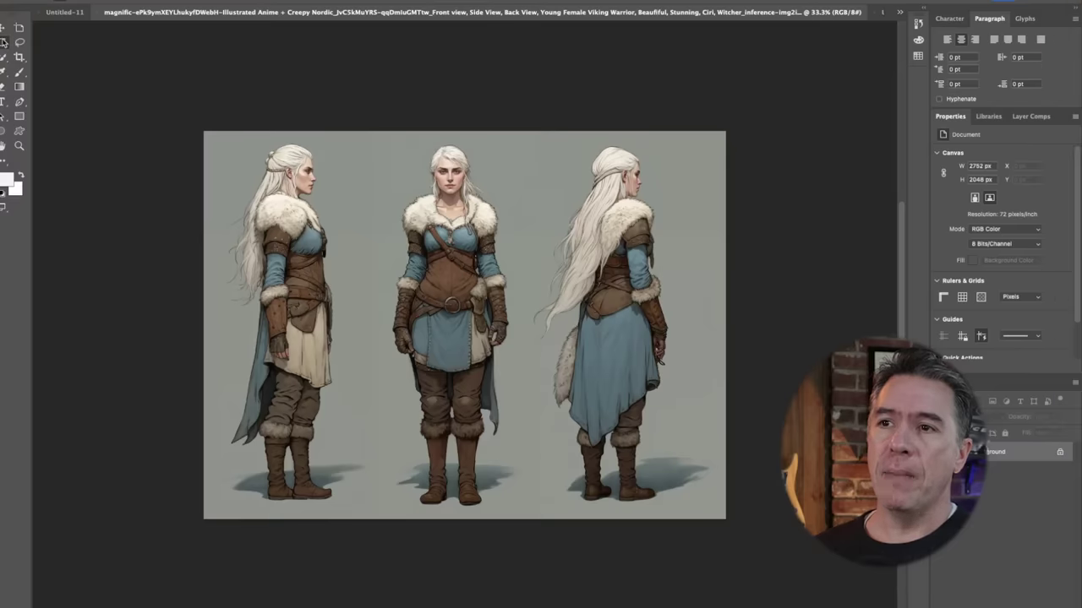
Step: Switch to Photoshop and marquee-select the full-length side-view figure on the upscaled character sheet
{"action": "left_click", "coordinate": [4, 42]}
{"action": "left_click_drag", "start_coordinate": [228, 140], "coordinate": [351, 509]}
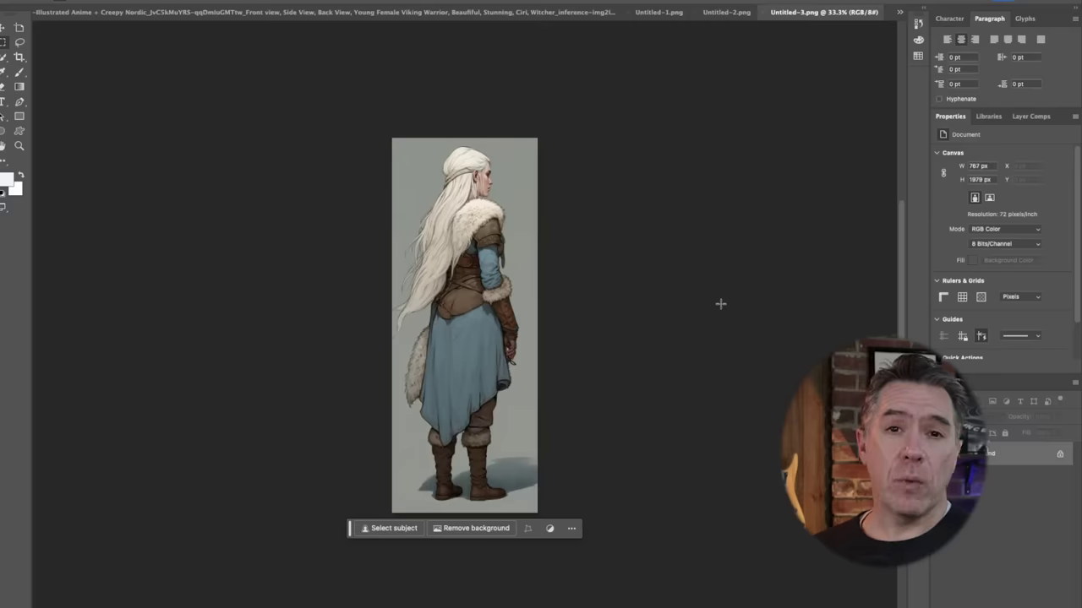
Step: Check the separate full-length figure crops, and marquee-select the side view's head and shoulders on the full character sheet
{"action": "left_click", "coordinate": [724, 15]}
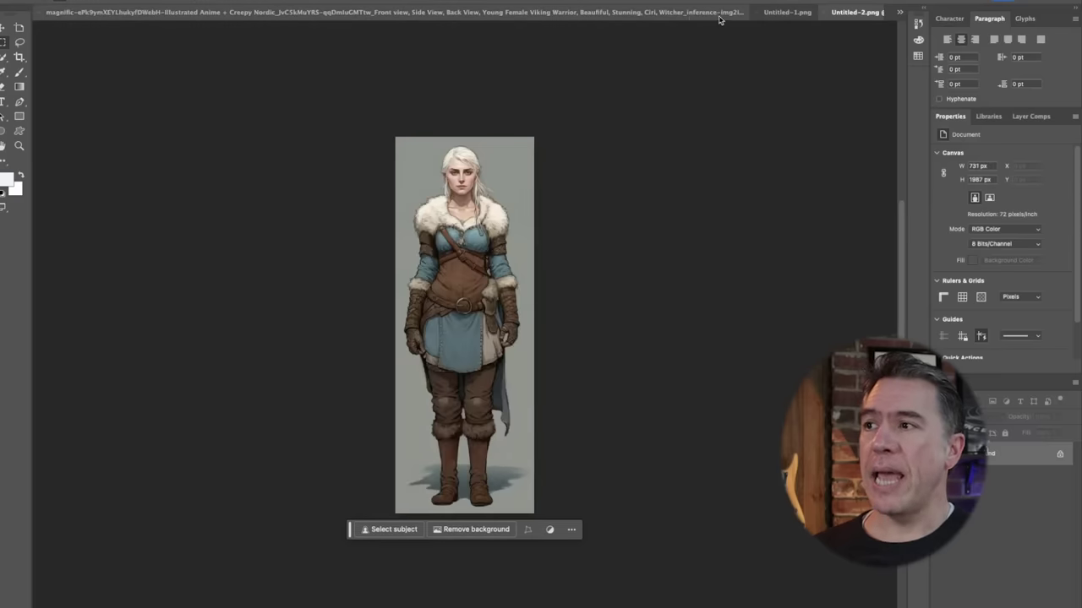
{"action": "left_click", "coordinate": [784, 13]}
{"action": "left_click", "coordinate": [422, 12]}
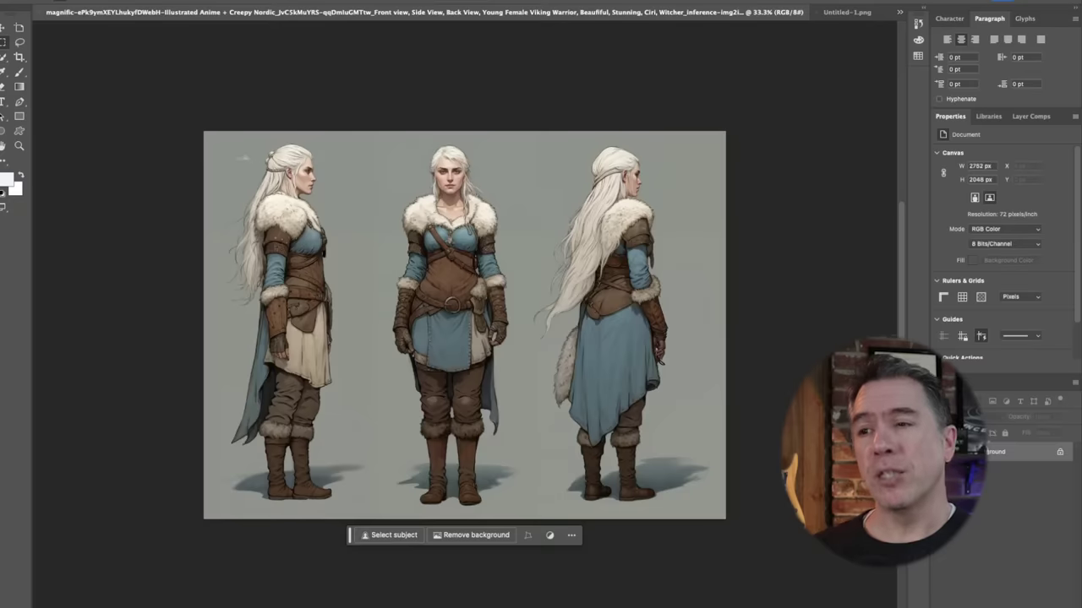
{"action": "left_click_drag", "start_coordinate": [234, 140], "coordinate": [335, 234]}
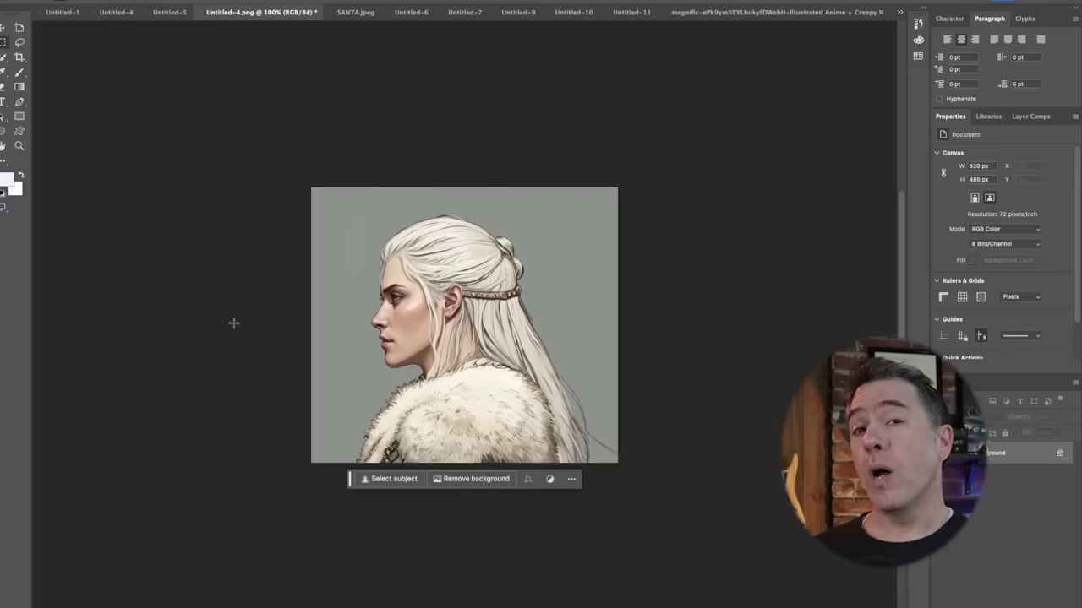
Step: Look over the head-and-shoulders crops and flip the canvas of the side-profile crop horizontally
{"action": "left_click", "coordinate": [159, 17]}
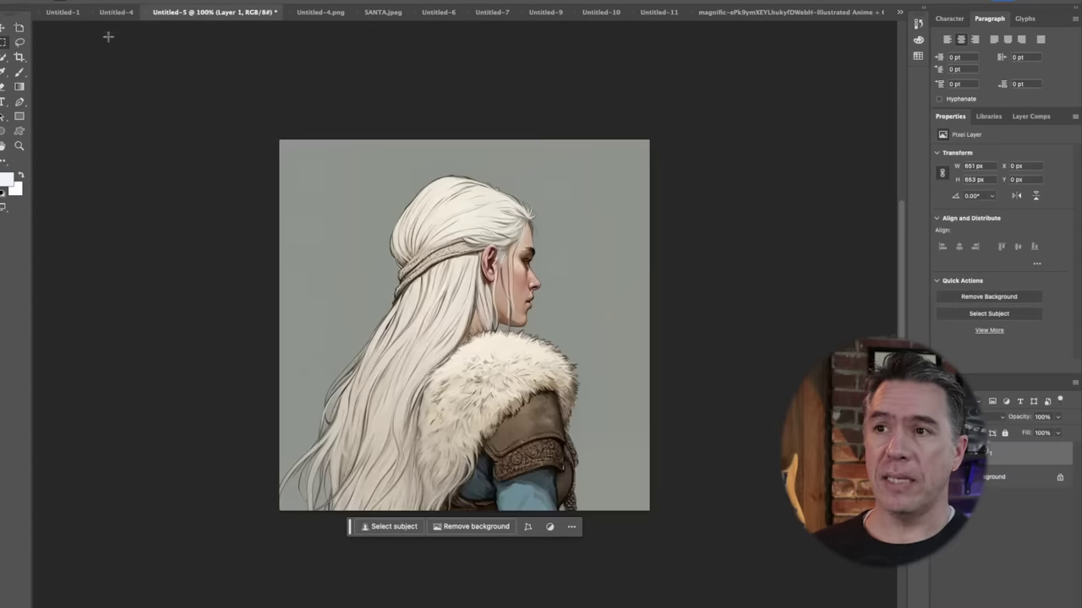
{"action": "left_click", "coordinate": [116, 13]}
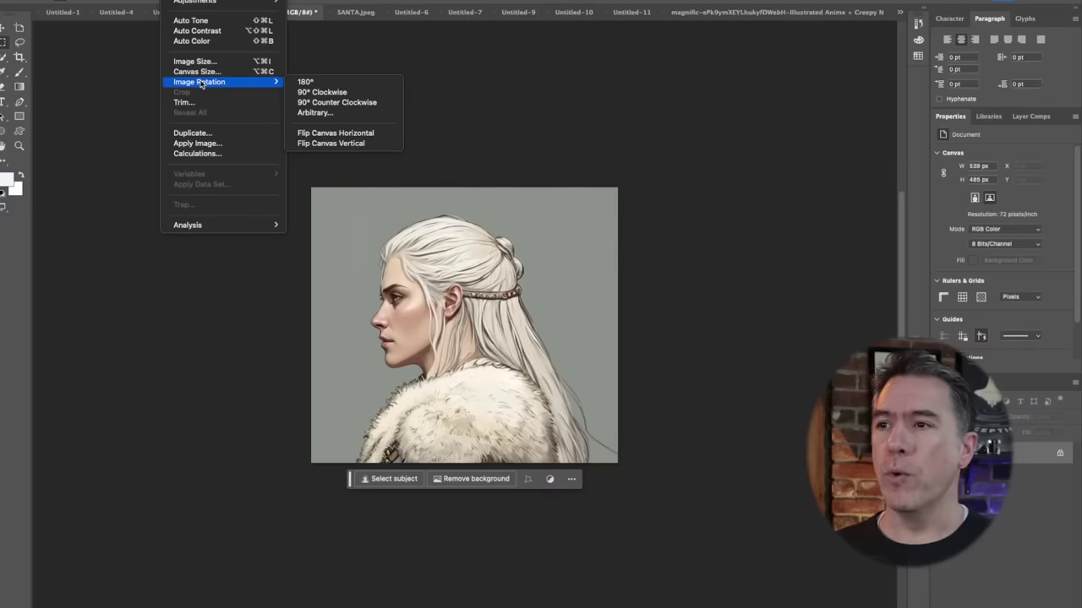
{"action": "left_click", "coordinate": [346, 134]}
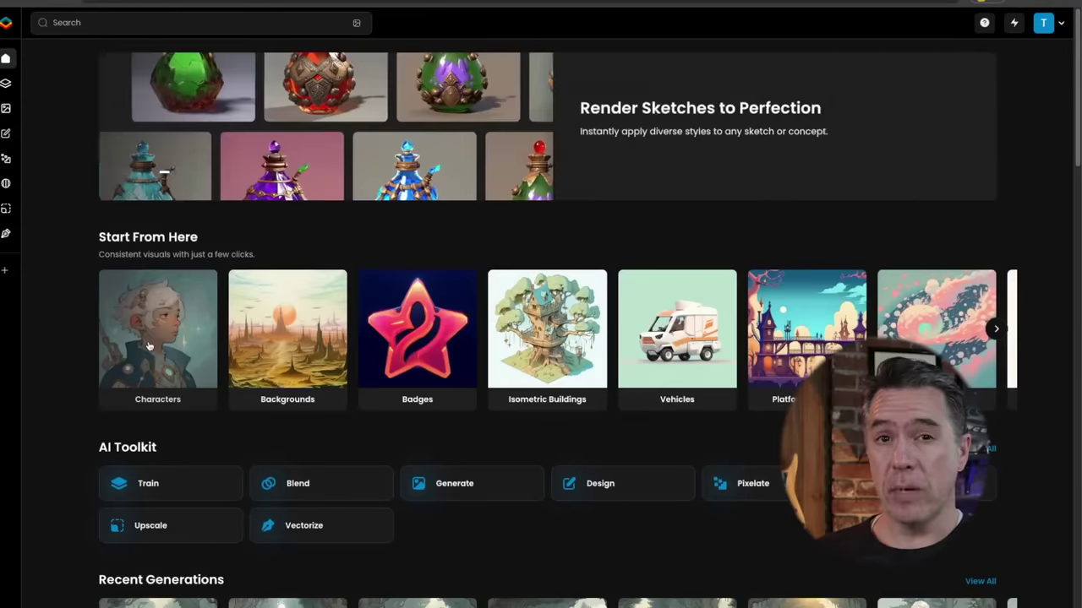
Step: Switch to Scenario, start training a new SDXL LoRA model and add the eight character images as training images
{"action": "mouse_move", "coordinate": [9, 93]}
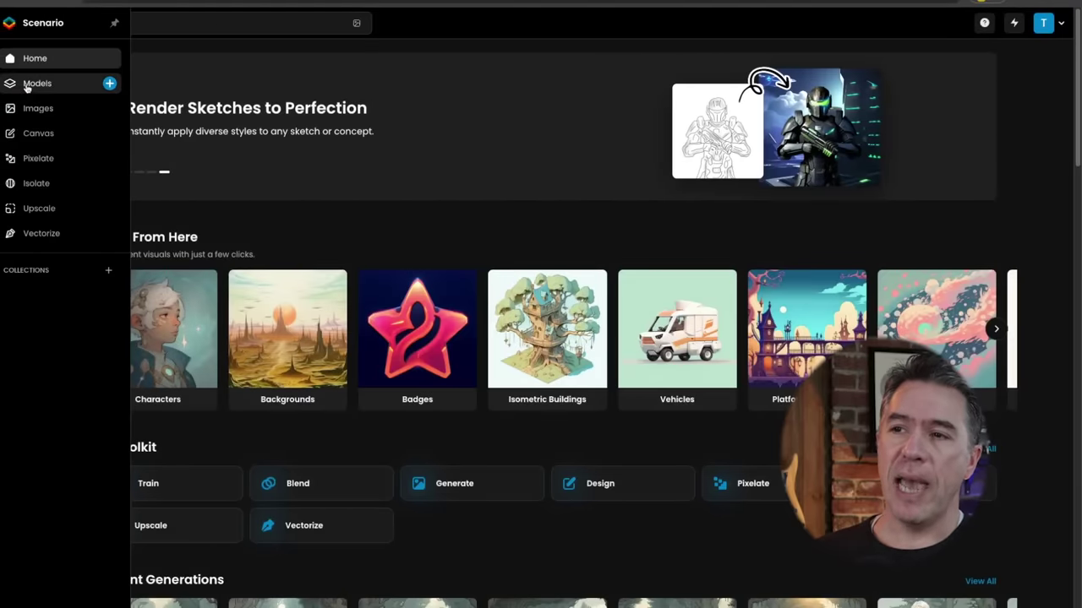
{"action": "left_click", "coordinate": [109, 83]}
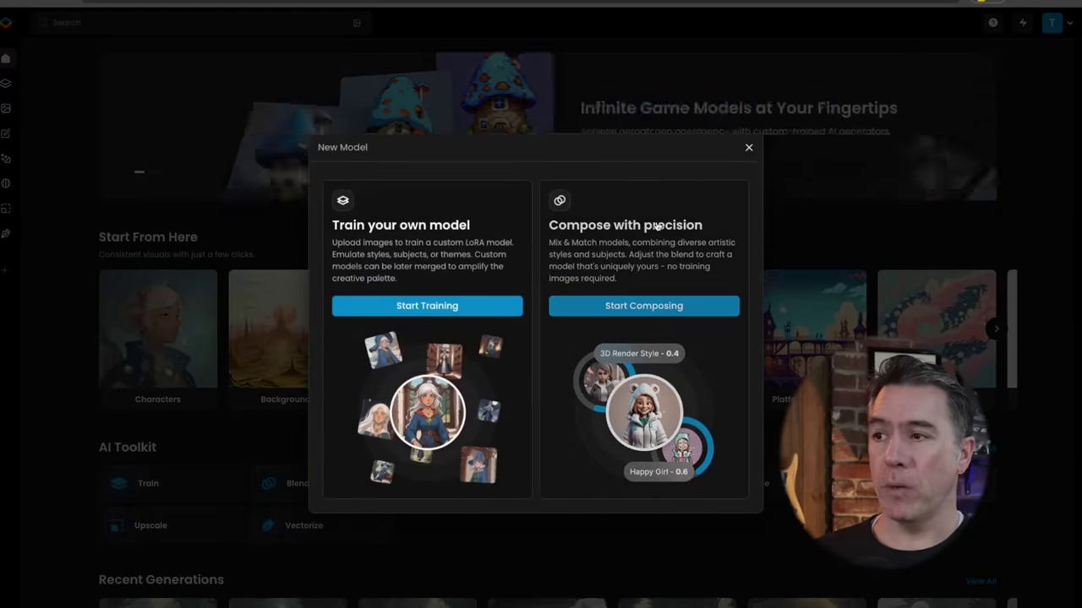
{"action": "left_click", "coordinate": [408, 311]}
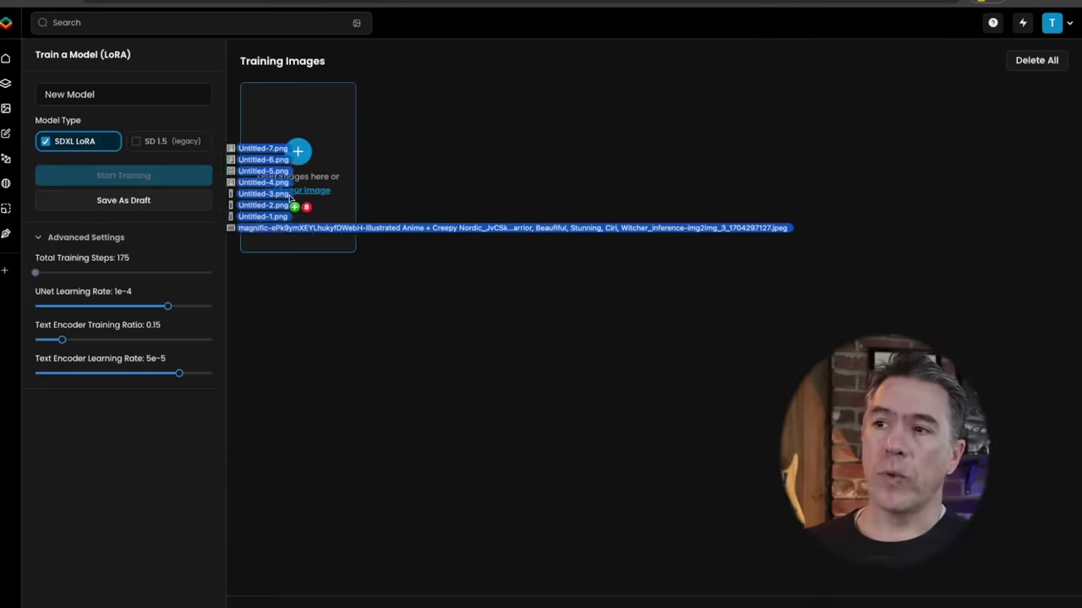
{"action": "left_click_drag", "start_coordinate": [304, 182], "coordinate": [314, 142]}
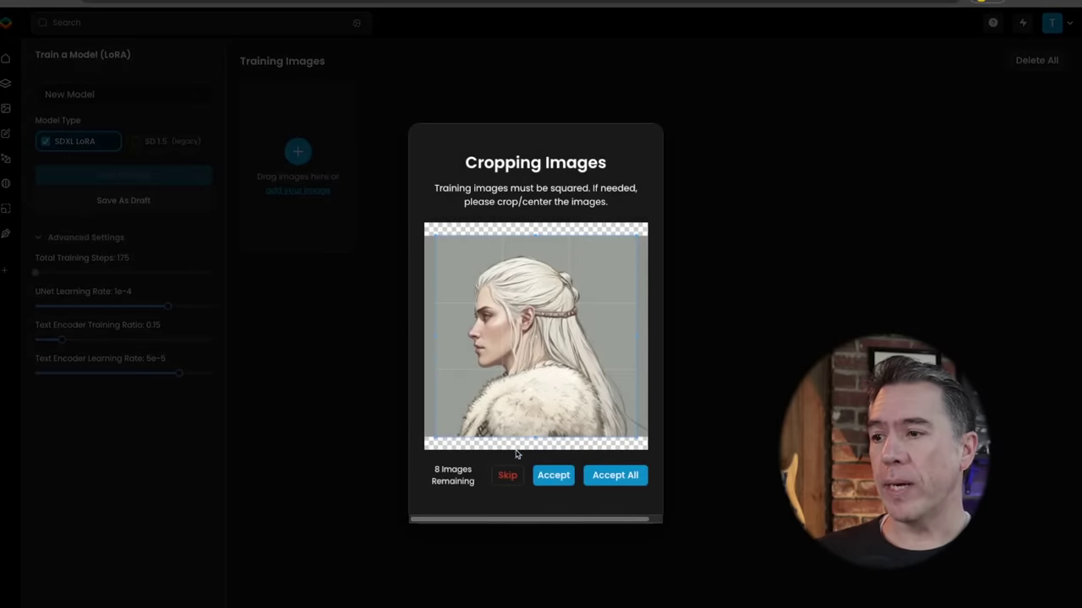
Step: Accept the square crops of the head-and-shoulders training images
{"action": "left_click", "coordinate": [546, 477]}
{"action": "left_click", "coordinate": [551, 477]}
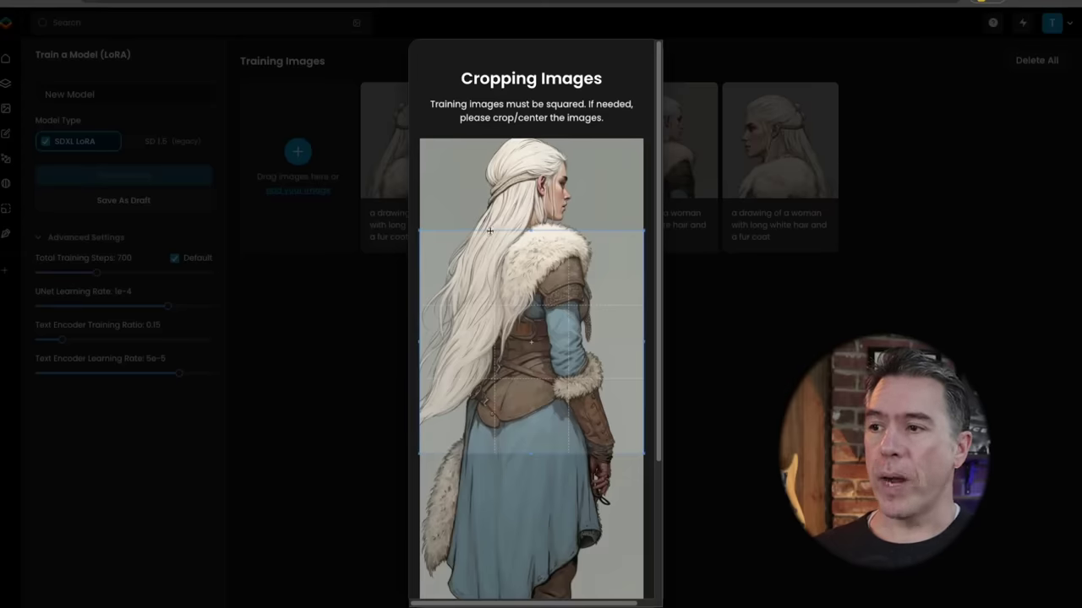
Step: Shrink the full-length back-view image so the whole figure fits centred inside the square crop frame, and accept the crop
{"action": "scroll", "coordinate": [569, 328], "scroll_direction": "down", "scroll_amount": 5}
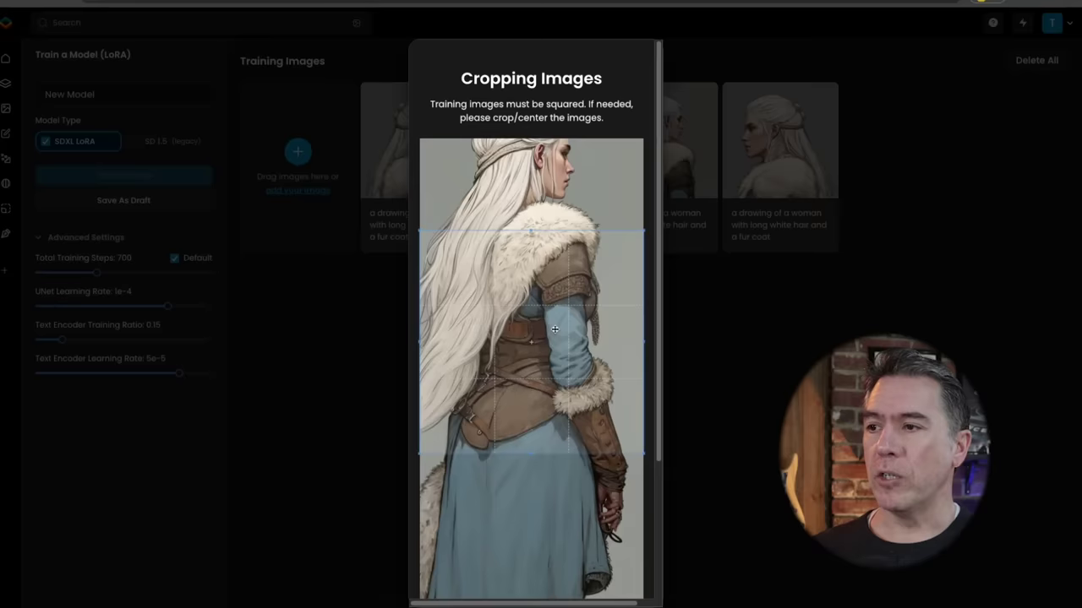
{"action": "scroll", "coordinate": [551, 342], "scroll_direction": "down", "scroll_amount": 5}
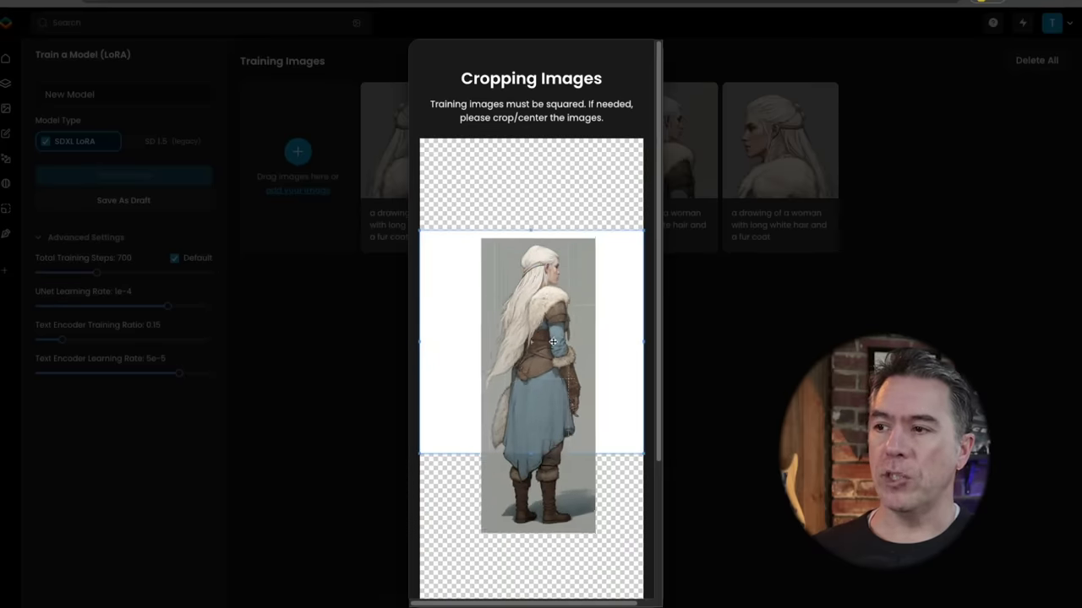
{"action": "left_click_drag", "start_coordinate": [617, 344], "coordinate": [616, 377]}
{"action": "scroll", "coordinate": [567, 376], "scroll_direction": "up", "scroll_amount": 1}
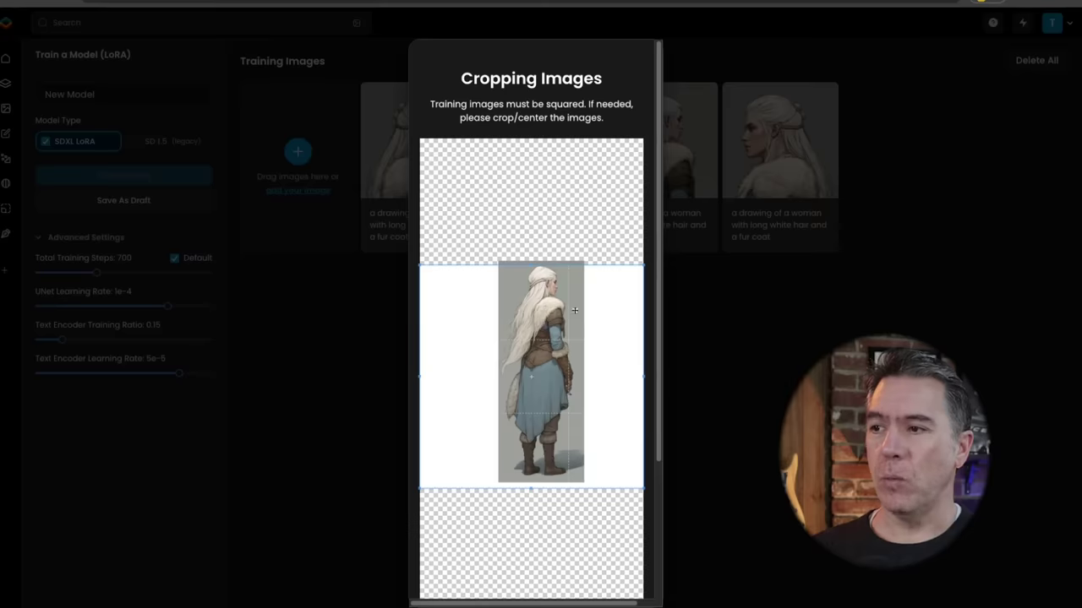
{"action": "scroll", "coordinate": [661, 307], "scroll_direction": "down", "scroll_amount": 1}
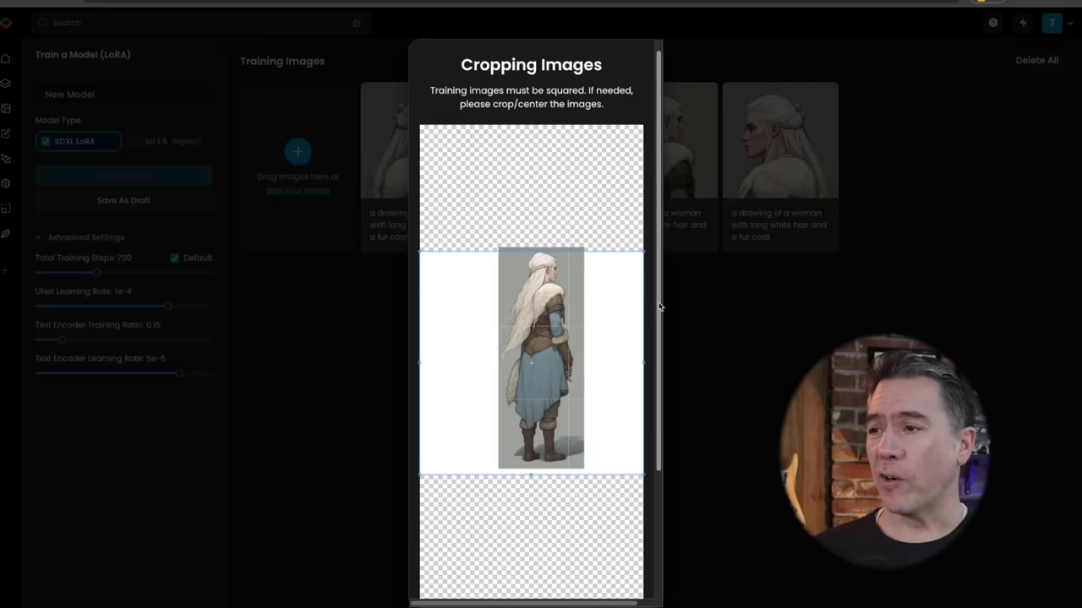
{"action": "left_click_drag", "start_coordinate": [660, 307], "coordinate": [658, 461]}
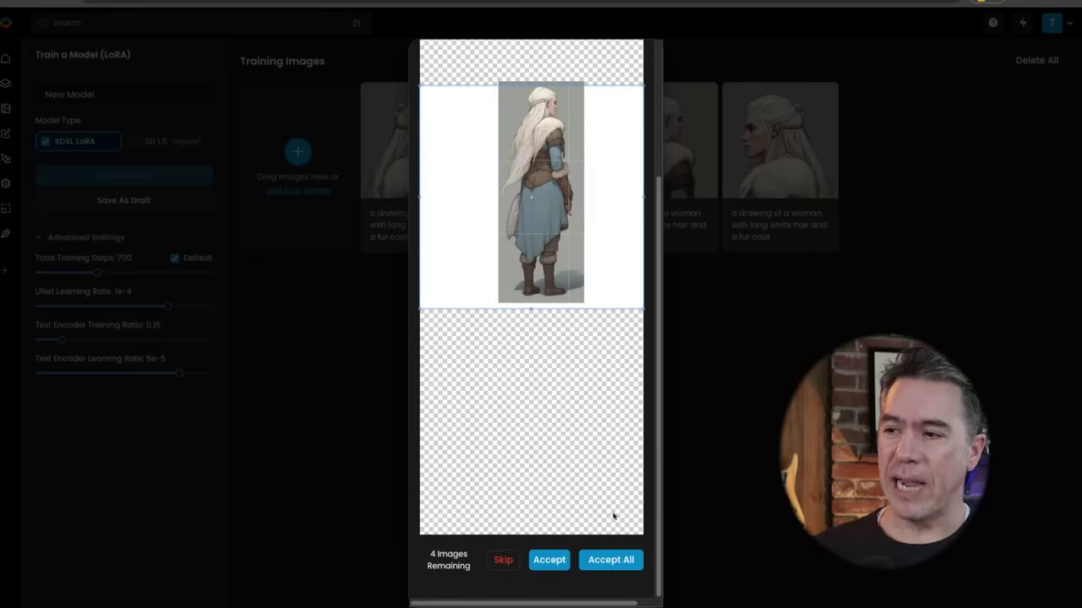
{"action": "left_click", "coordinate": [552, 561]}
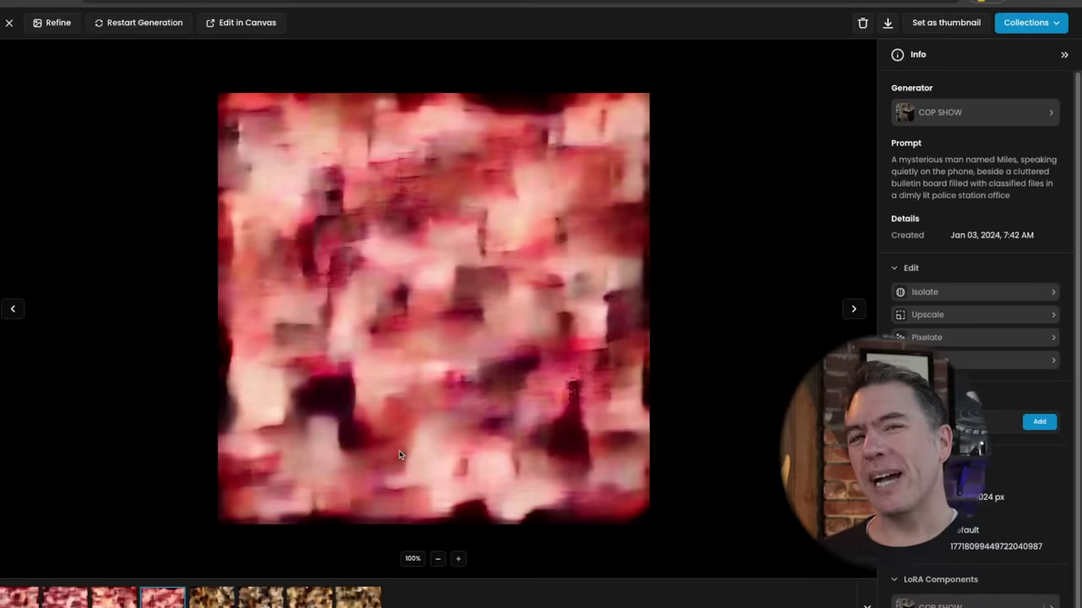
Step: Look through the images generated with the COP SHOW model one after another
{"action": "key", "text": "Left"}
{"action": "key", "text": "Right"}
{"action": "key", "text": "Right"}
{"action": "key", "text": "Right"}
{"action": "key", "text": "Right"}
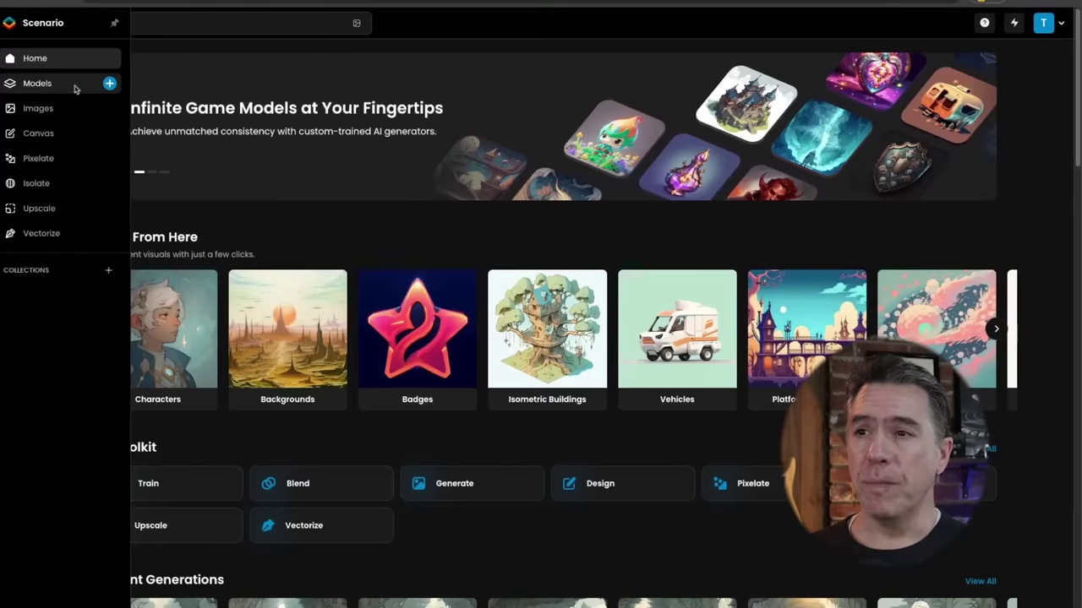
Step: Start composing a new blended model and add the self-trained Ciri model to it
{"action": "left_click", "coordinate": [109, 83]}
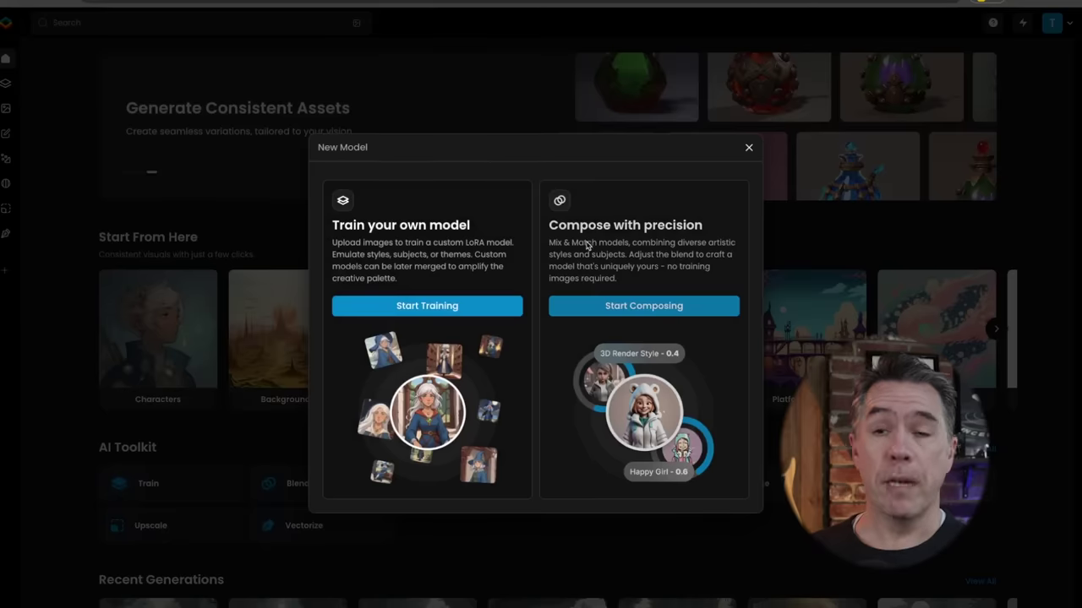
{"action": "left_click", "coordinate": [644, 306]}
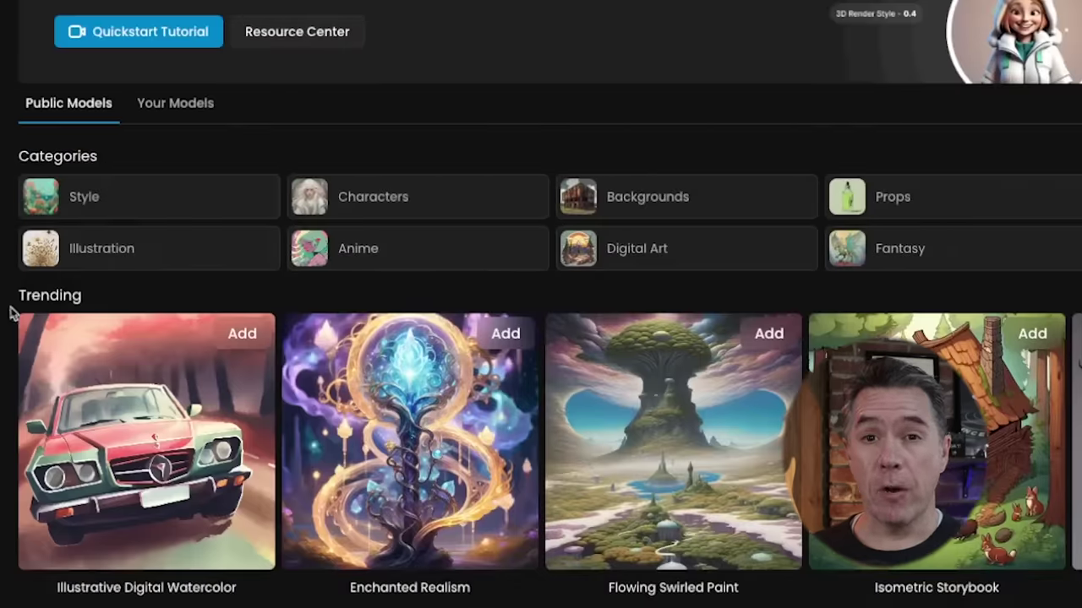
{"action": "left_click", "coordinate": [178, 114]}
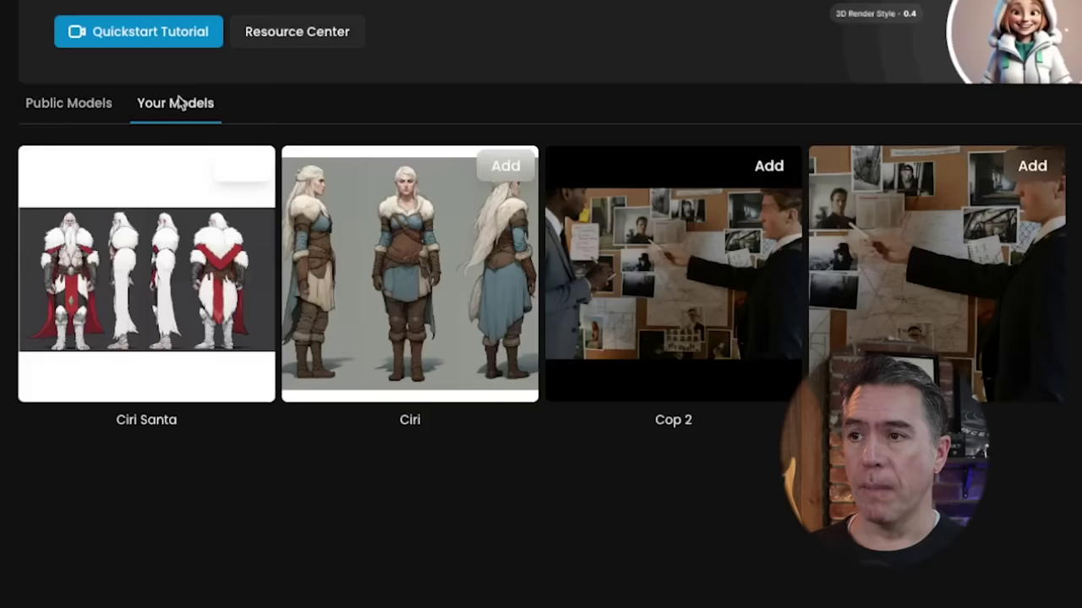
{"action": "left_click", "coordinate": [506, 167]}
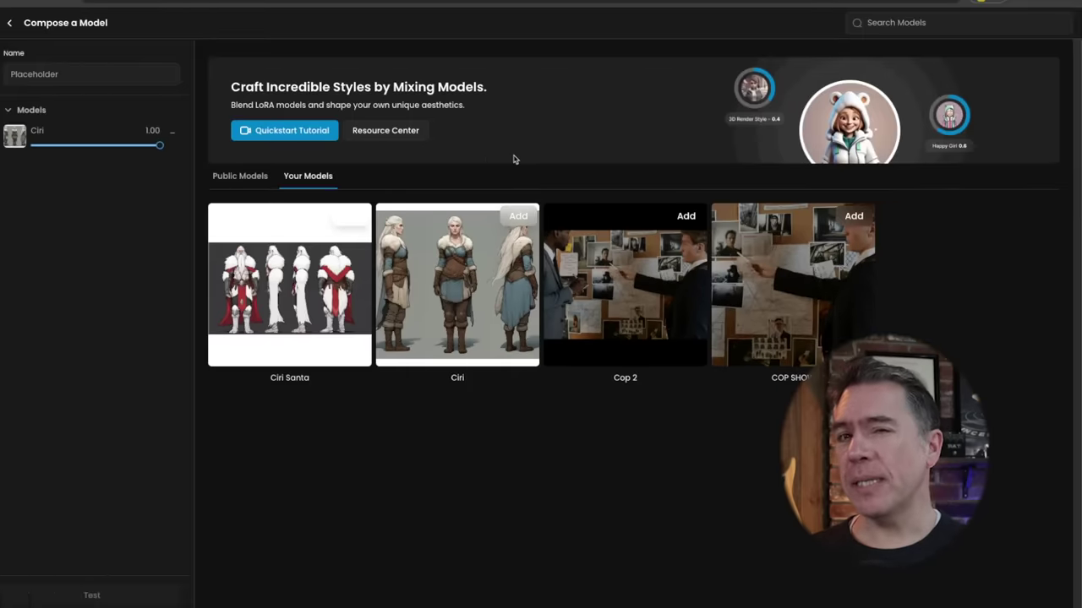
Step: Add the public style models Creepy Nordic Fairytale and Cel Shaded Illustrations to the blend
{"action": "left_click", "coordinate": [242, 177]}
{"action": "scroll", "coordinate": [529, 425], "scroll_direction": "down", "scroll_amount": 6}
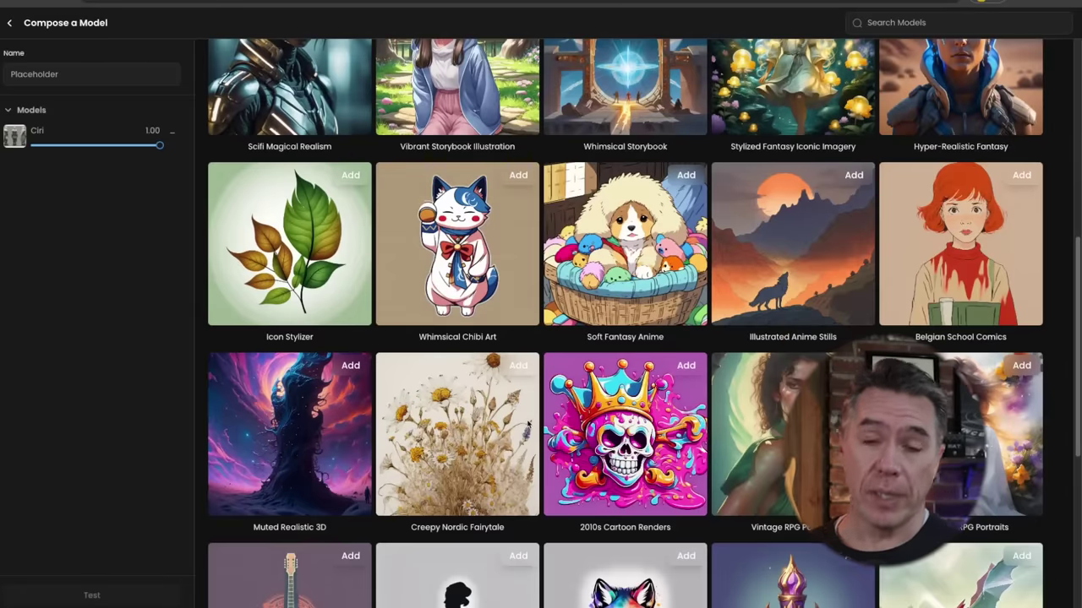
{"action": "scroll", "coordinate": [527, 426], "scroll_direction": "down", "scroll_amount": 1}
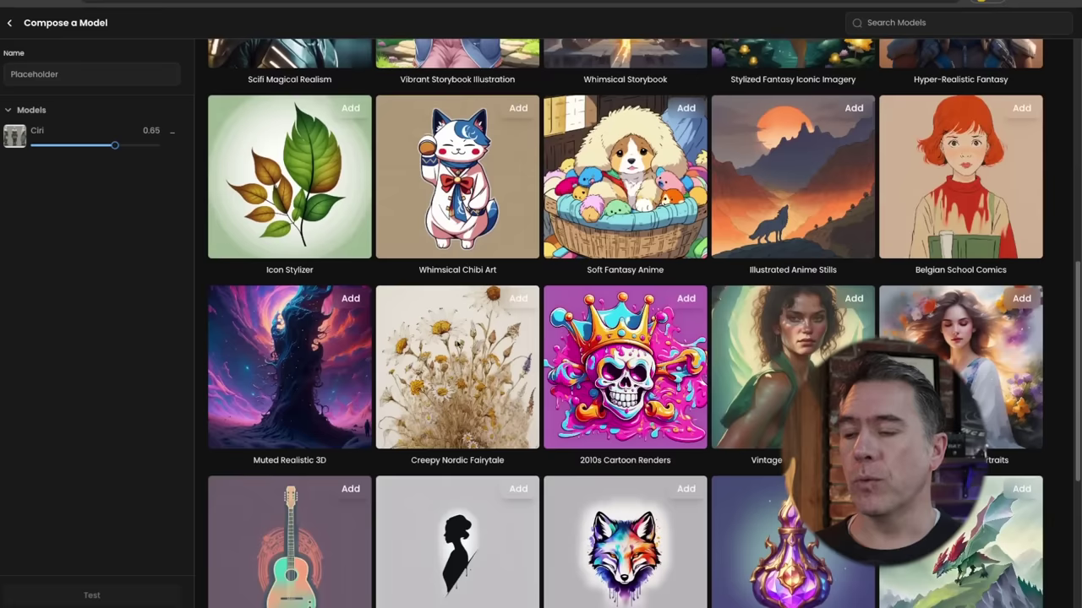
{"action": "left_click", "coordinate": [516, 301]}
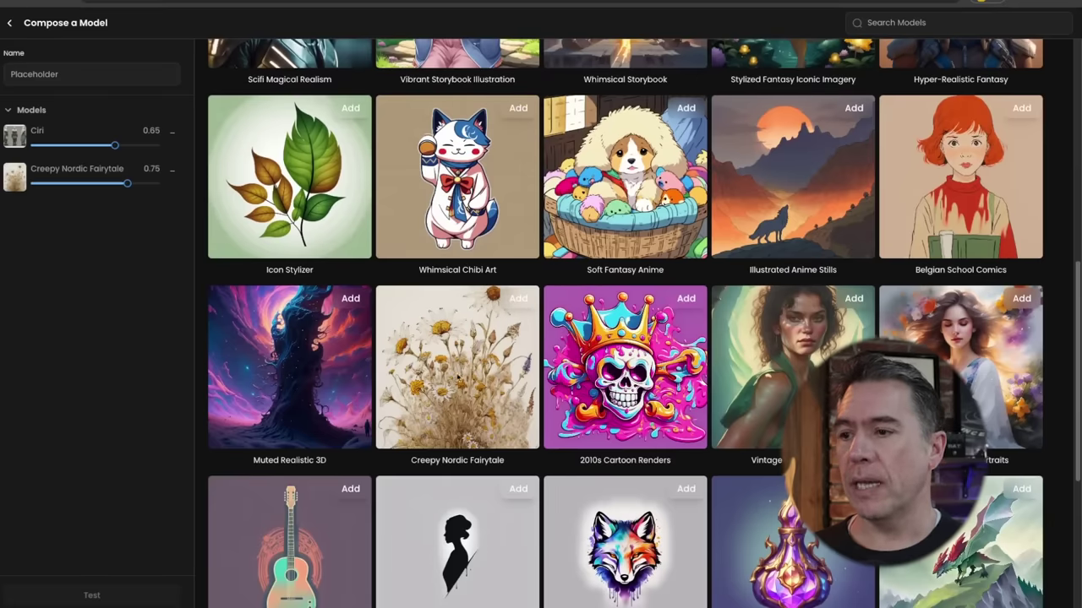
{"action": "scroll", "coordinate": [482, 411], "scroll_direction": "down", "scroll_amount": 1}
{"action": "scroll", "coordinate": [473, 419], "scroll_direction": "down", "scroll_amount": 3}
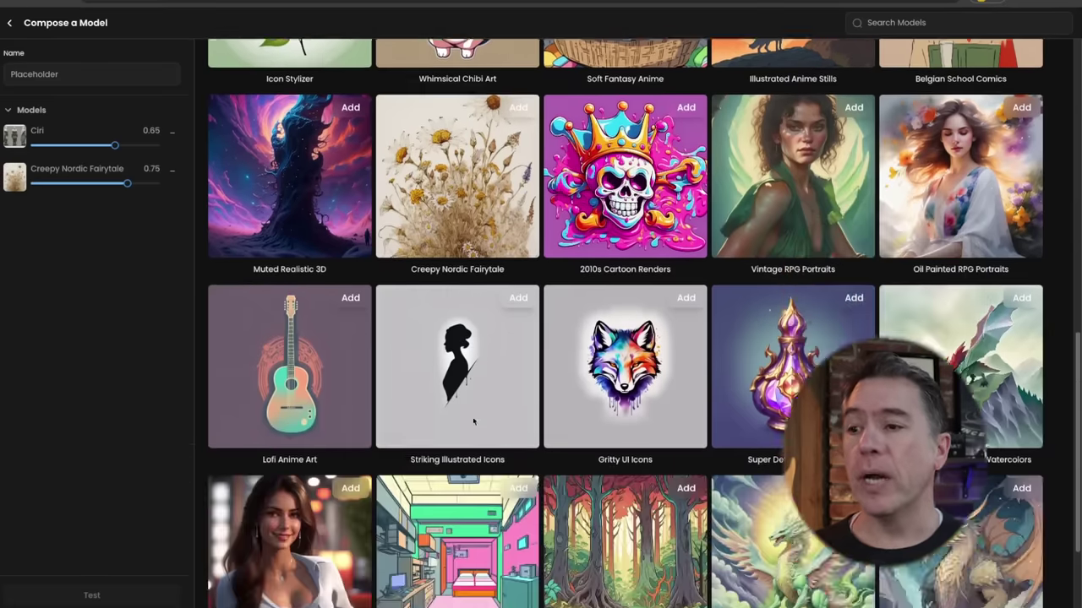
{"action": "scroll", "coordinate": [472, 420], "scroll_direction": "down", "scroll_amount": 2}
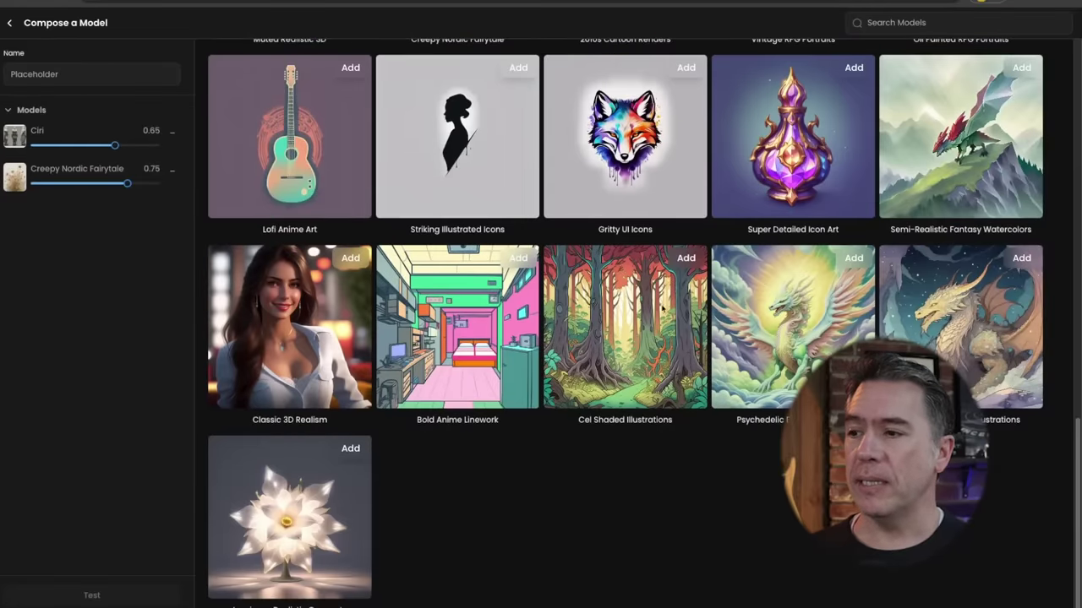
{"action": "left_click", "coordinate": [683, 259]}
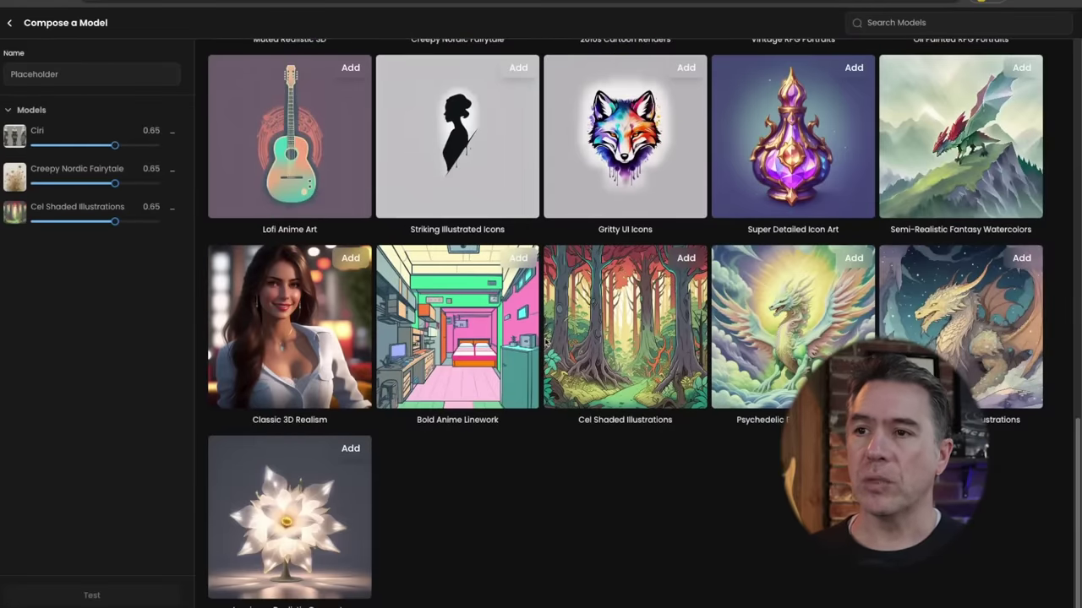
Step: Weight Ciri at 0.80, Creepy Nordic Fairytale at 0.70 and Cel Shaded Illustrations at 0.75, name the blend Youtube and test it
{"action": "mouse_move", "coordinate": [114, 146]}
{"action": "left_mouse_down"}
{"action": "mouse_move", "coordinate": [129, 152]}
{"action": "mouse_move", "coordinate": [95, 189]}
{"action": "mouse_move", "coordinate": [127, 222]}
{"action": "left_mouse_up"}
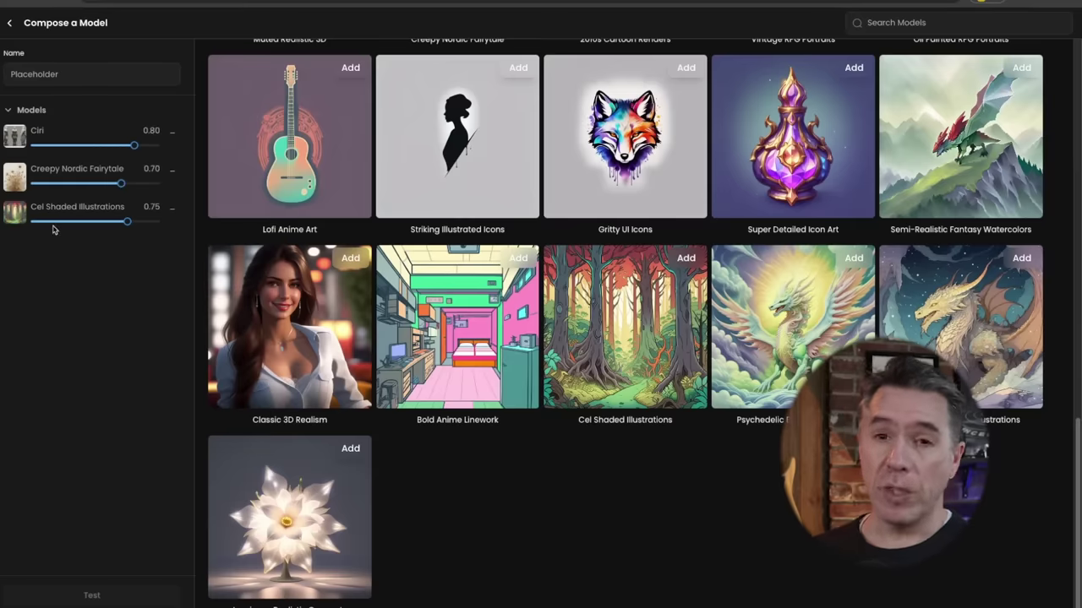
{"action": "type", "text": "Youtube"}
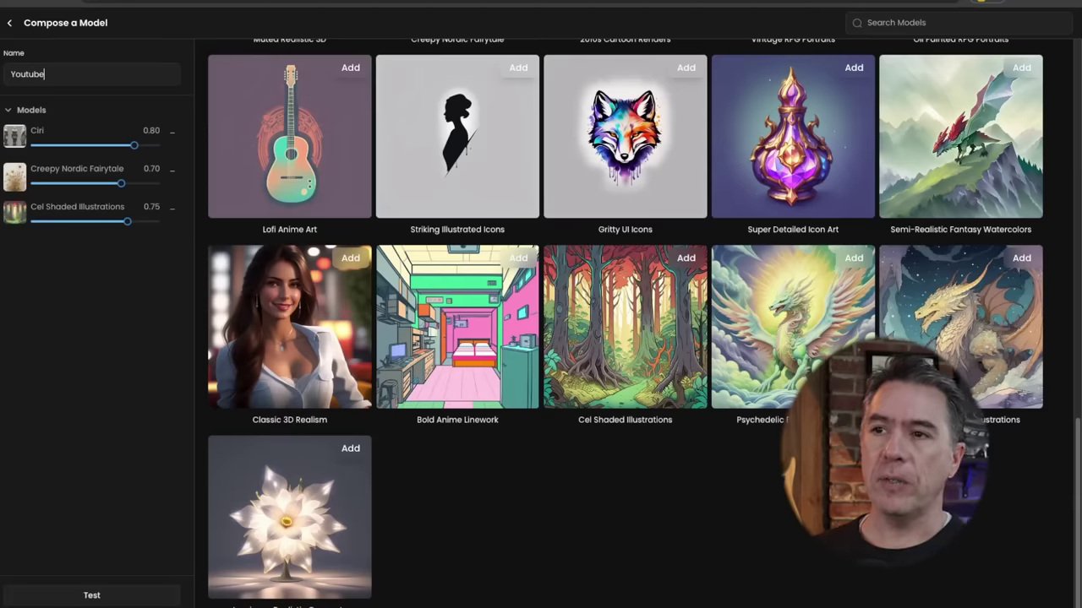
{"action": "left_click", "coordinate": [91, 595]}
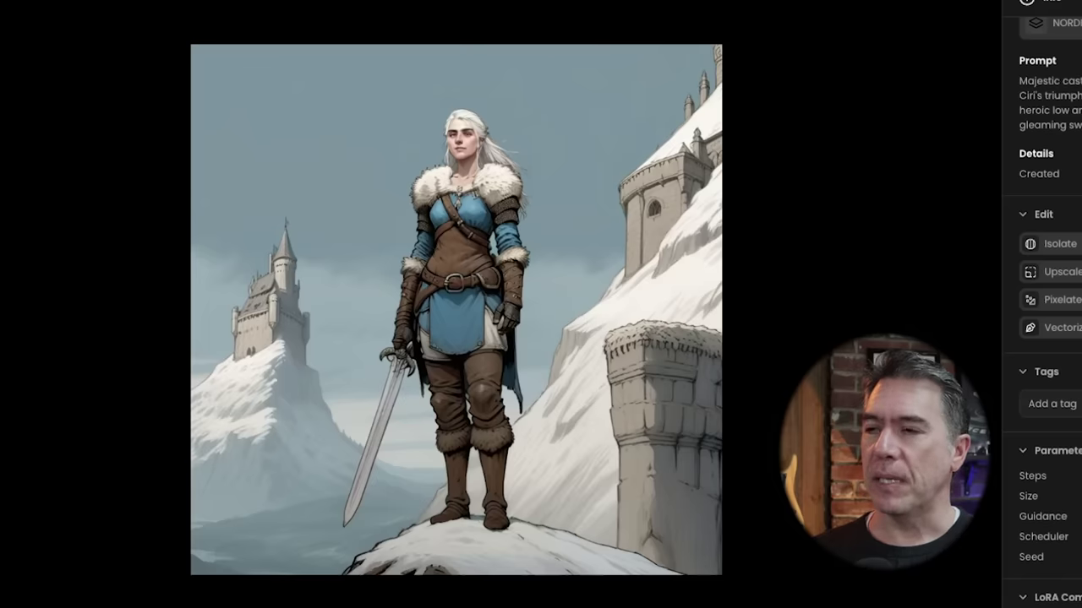
Step: Look through the generated castle and autumn forest images of Ciri, examining the face in the forest image up close
{"action": "key", "text": "Right"}
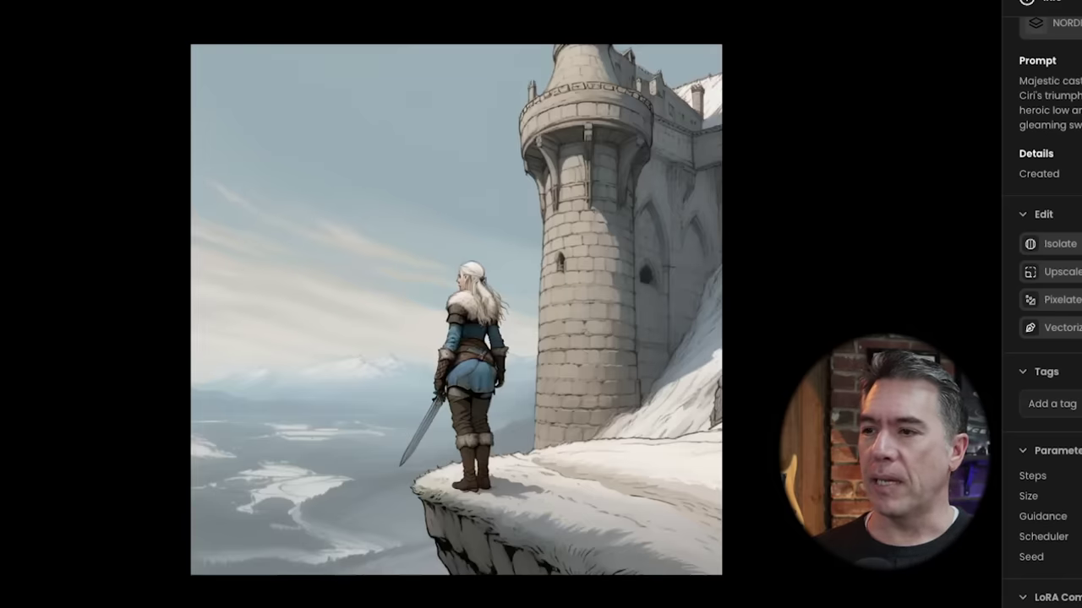
{"action": "key", "text": "Right"}
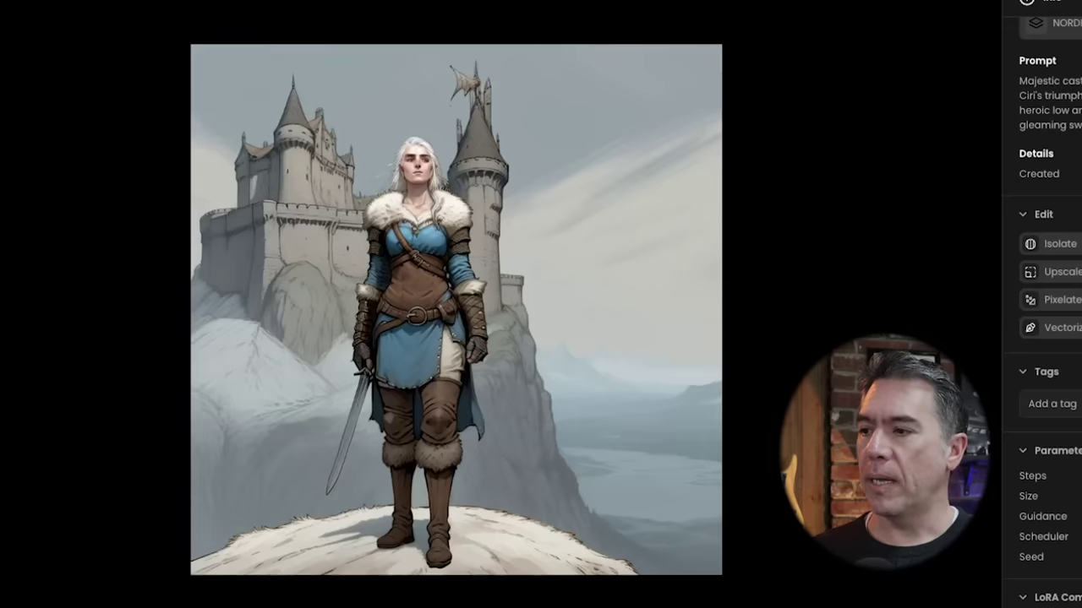
{"action": "key", "text": "Right"}
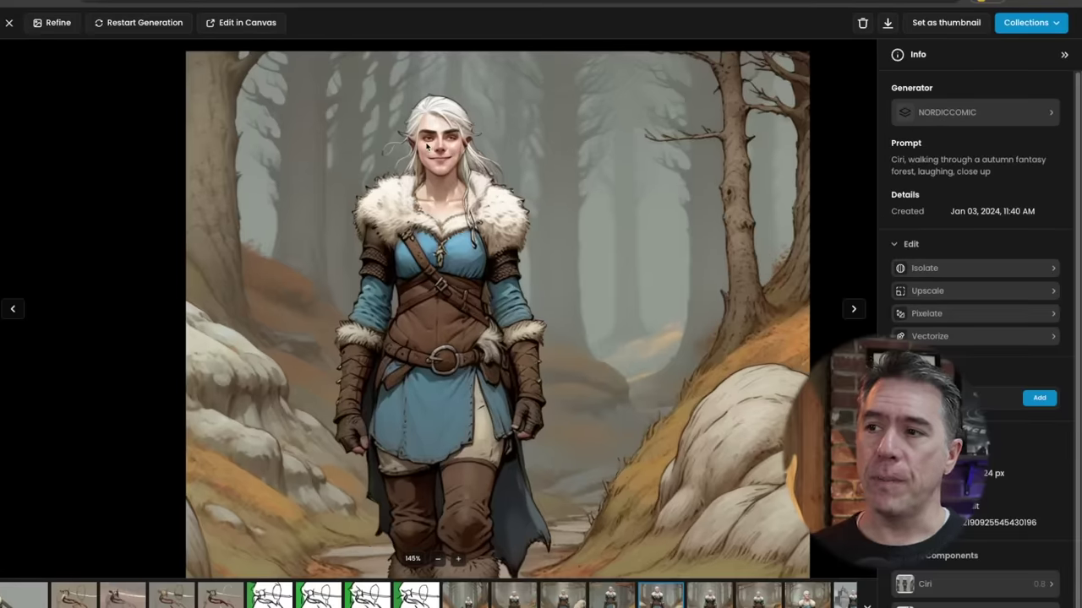
{"action": "scroll", "coordinate": [427, 149], "scroll_direction": "up", "scroll_amount": 3}
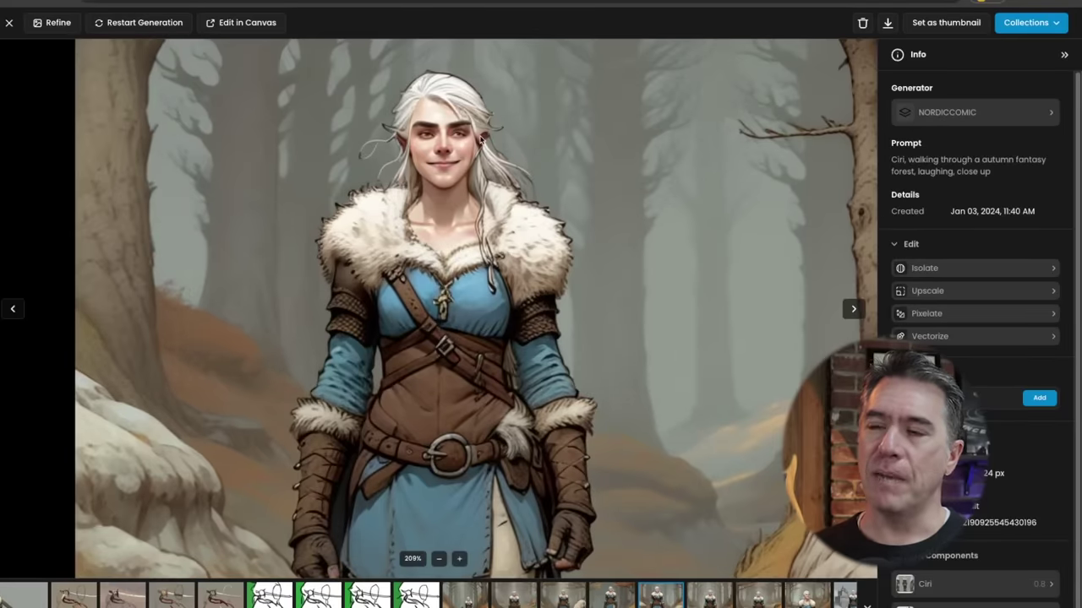
{"action": "scroll", "coordinate": [592, 247], "scroll_direction": "down", "scroll_amount": 2}
{"action": "scroll", "coordinate": [629, 279], "scroll_direction": "down", "scroll_amount": 1}
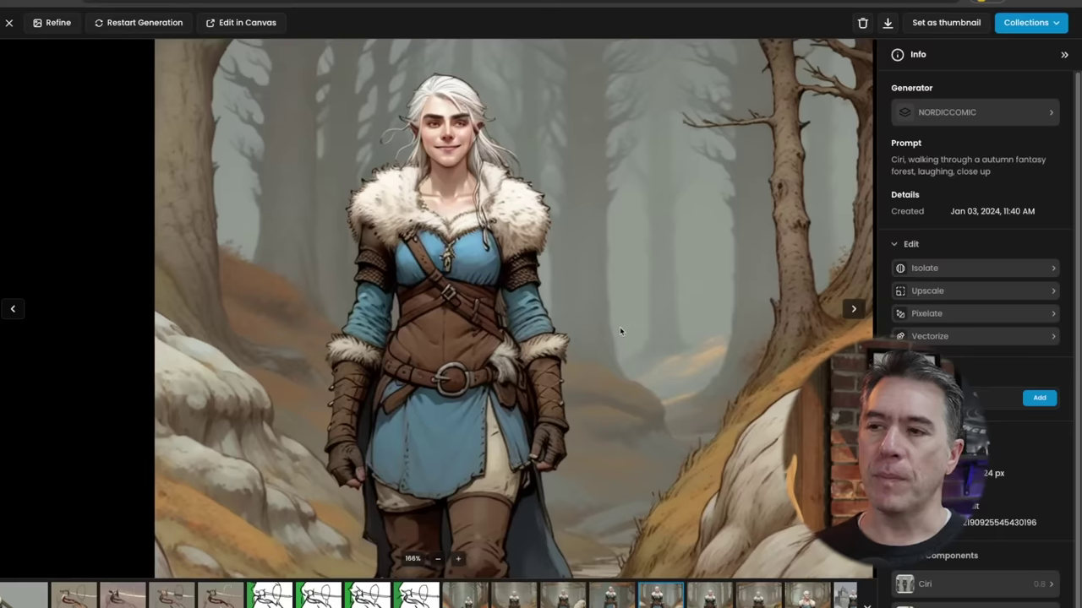
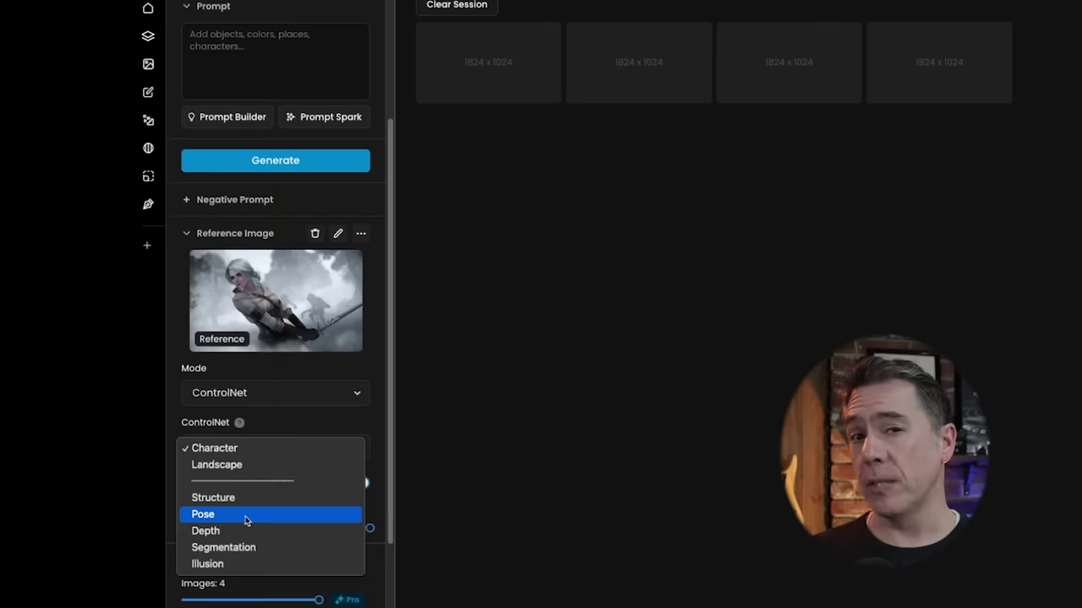
Step: Set the reference image's ControlNet type to Pose and open its mode map
{"action": "left_click", "coordinate": [246, 517]}
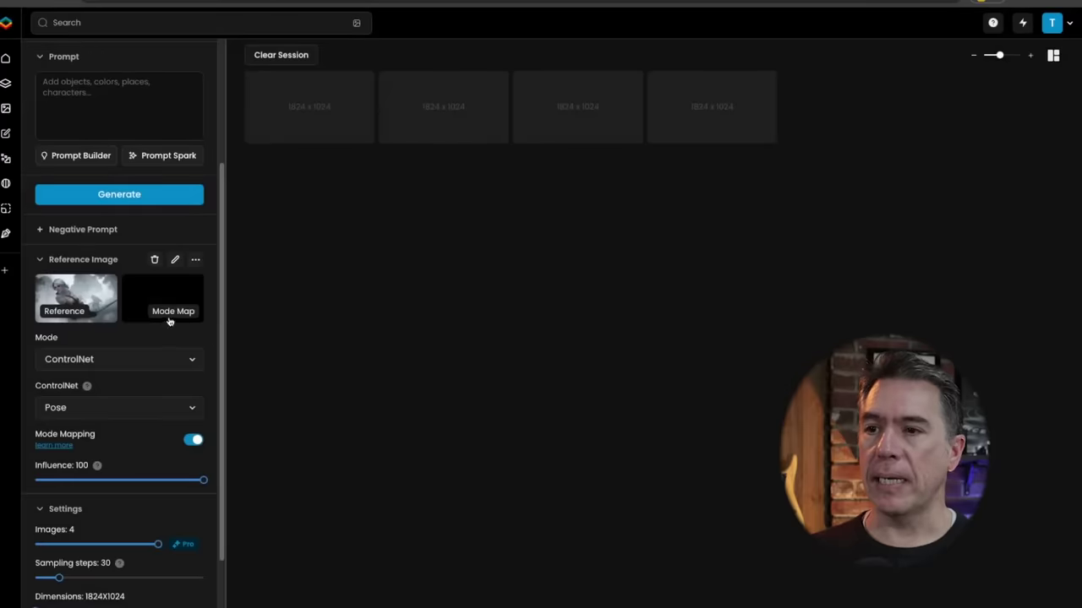
{"action": "left_click", "coordinate": [174, 309]}
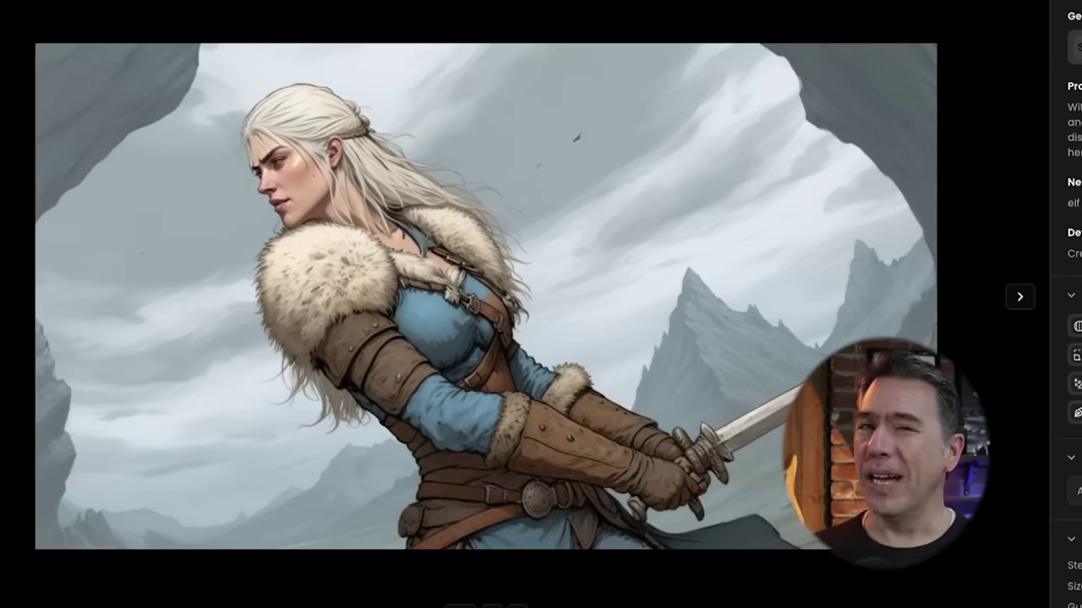
Step: Compare the generated widescreen variations of the sword-carrying character against the reference pose
{"action": "key", "text": "Right"}
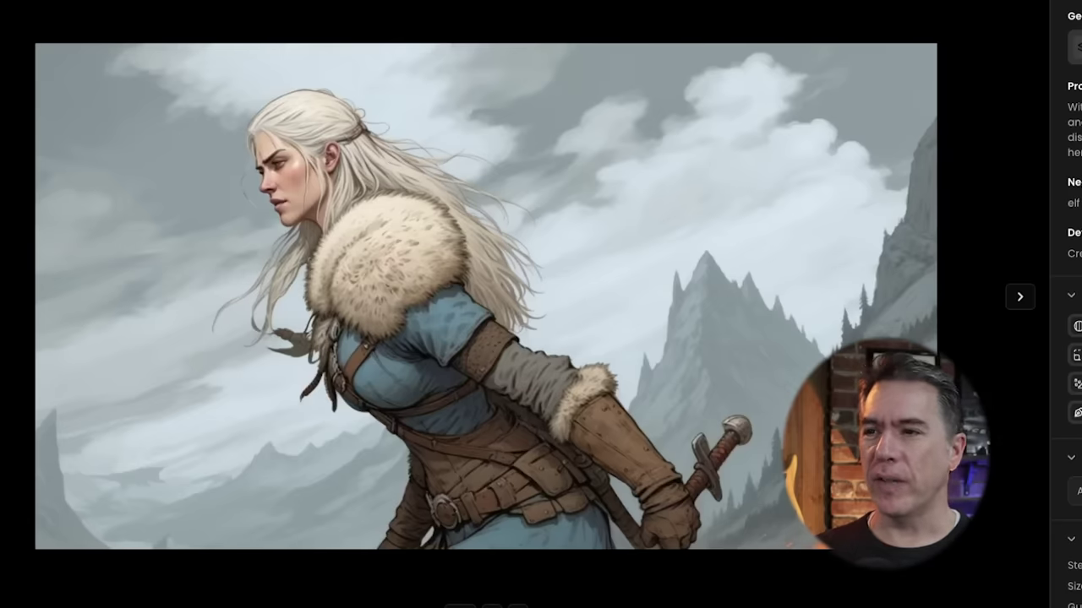
{"action": "key", "text": "Right"}
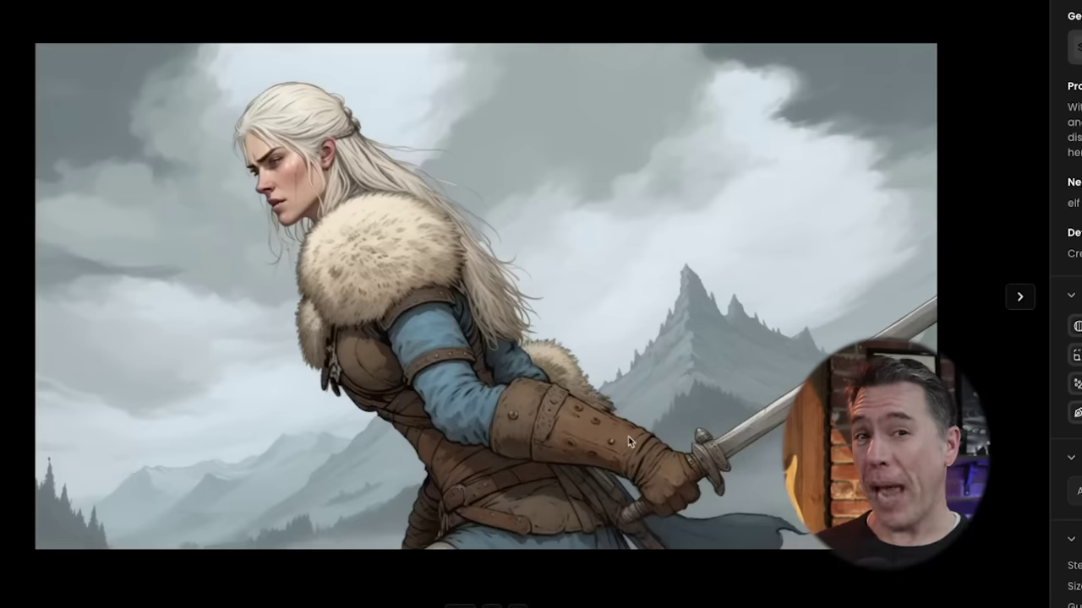
{"action": "key", "text": "Right"}
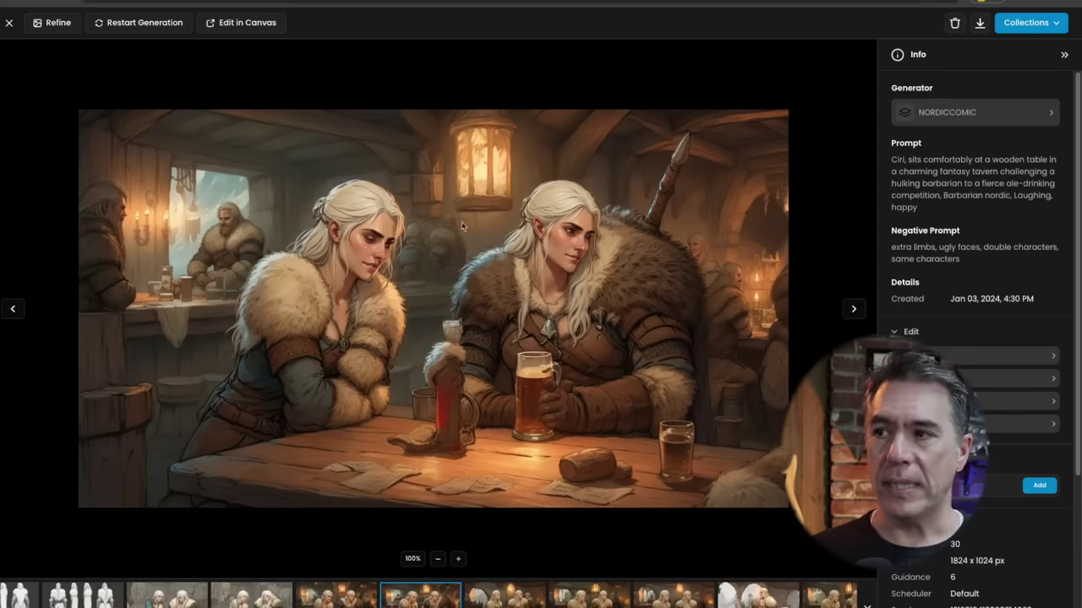
Step: Open the tavern image for canvas editing and draw a rectangular inpaint mask over the head of the character holding the ale
{"action": "left_click", "coordinate": [239, 23]}
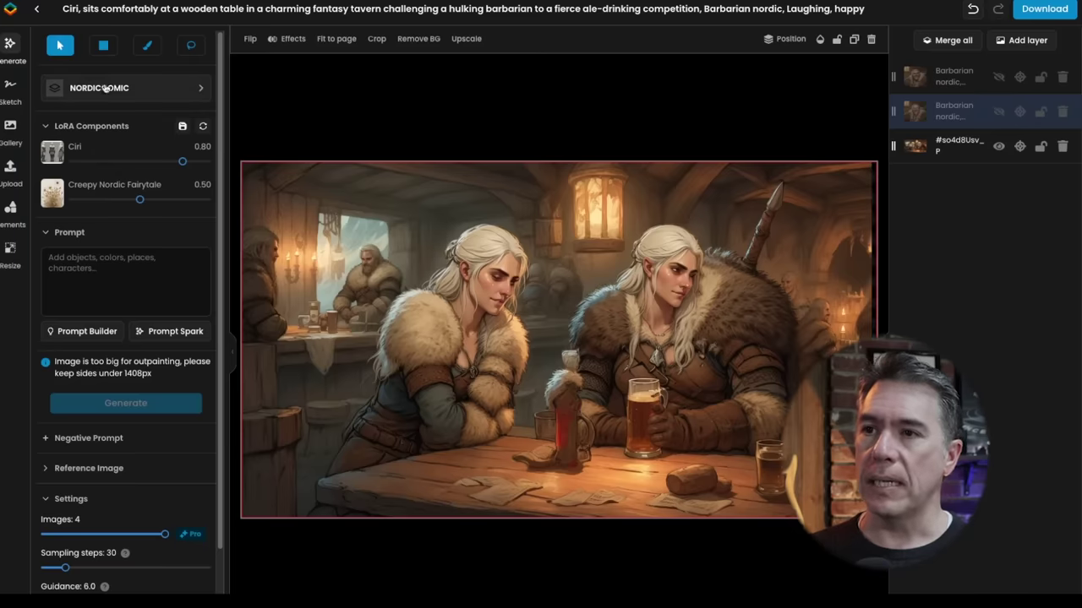
{"action": "left_click", "coordinate": [102, 45]}
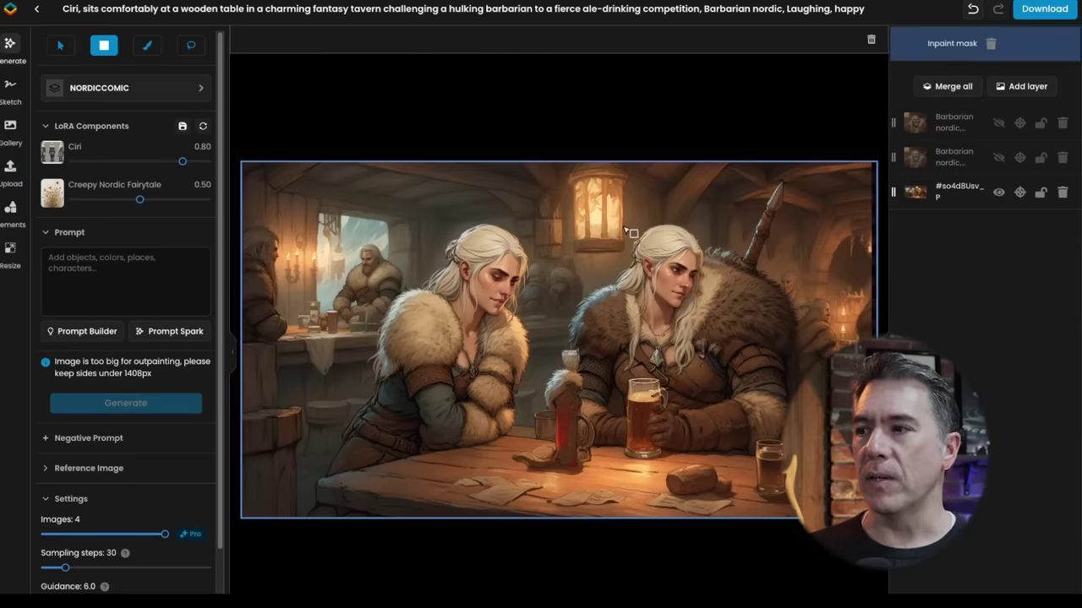
{"action": "left_click_drag", "start_coordinate": [624, 246], "coordinate": [742, 352]}
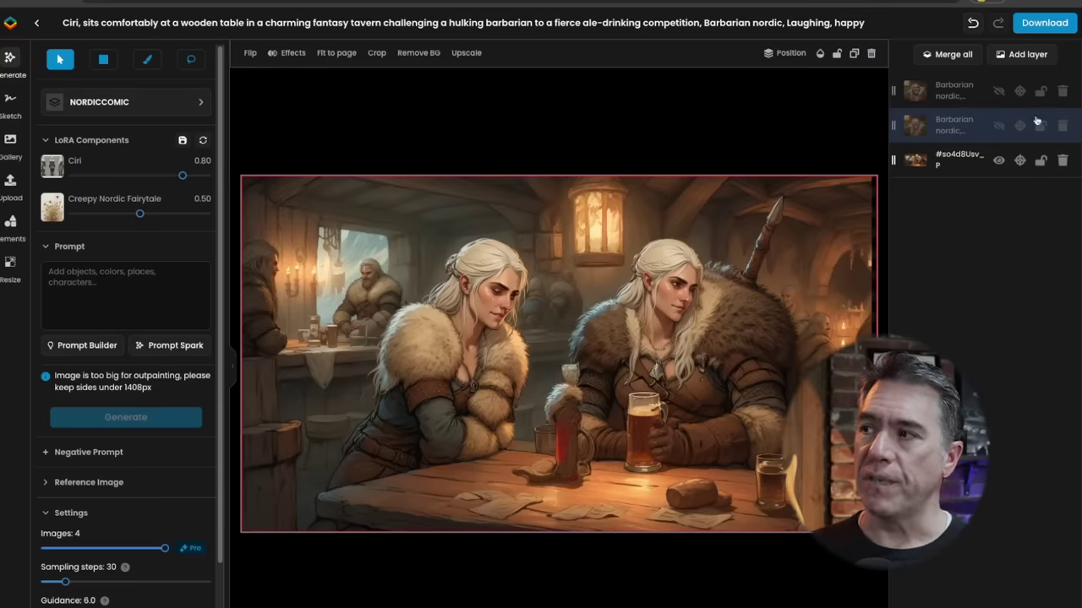
Step: Show the two hidden Barbarian nordic layers and toggle their visibility to compare the replacement faces over the tavern image
{"action": "left_click", "coordinate": [998, 130]}
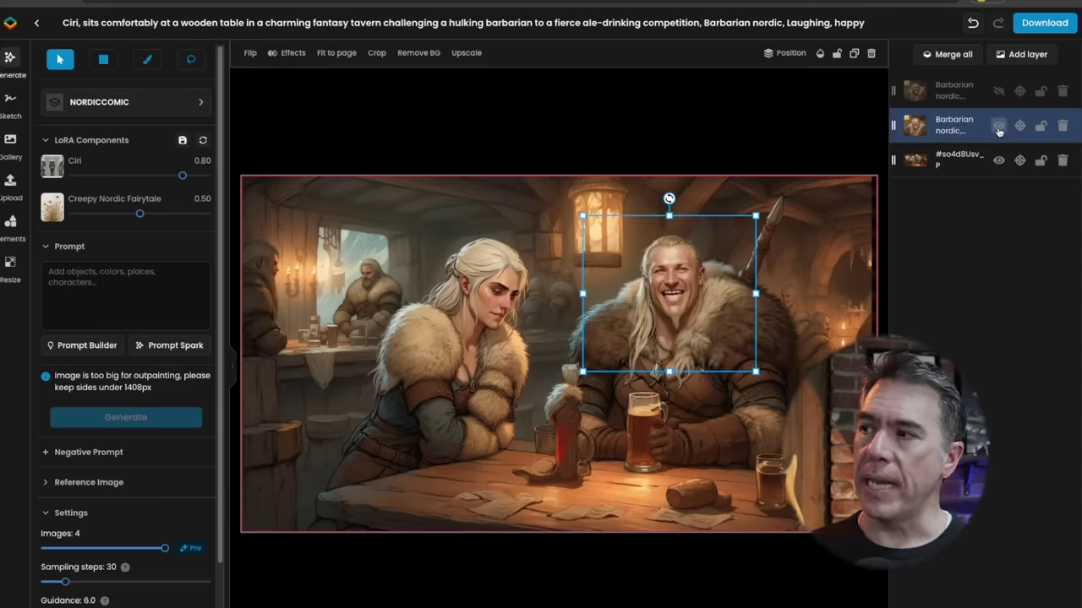
{"action": "left_click", "coordinate": [998, 126]}
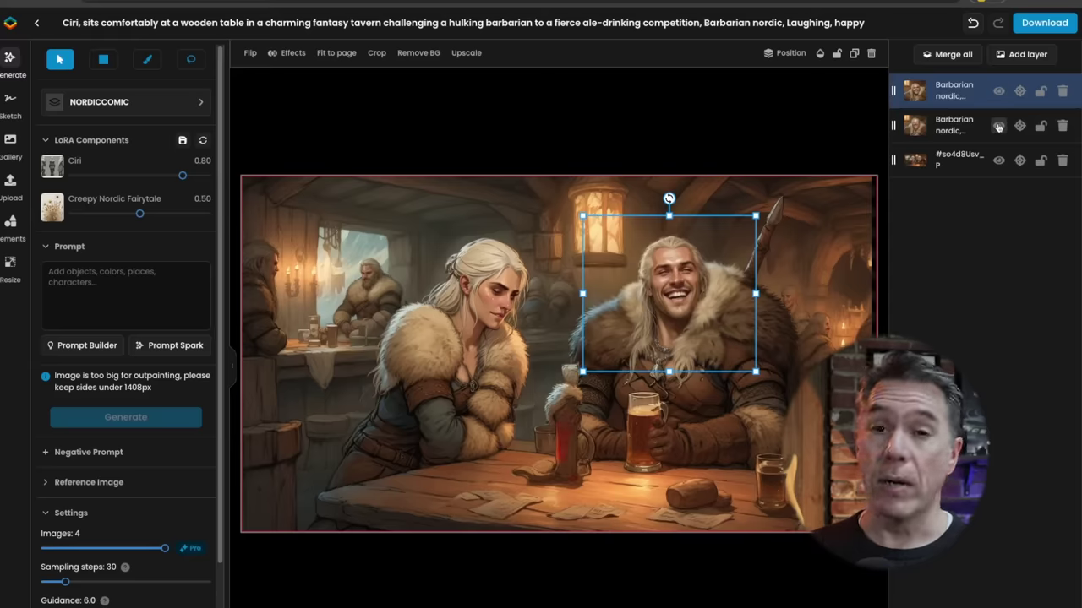
{"action": "left_click", "coordinate": [998, 127]}
{"action": "left_click", "coordinate": [998, 126]}
{"action": "left_click", "coordinate": [998, 87]}
{"action": "left_click", "coordinate": [998, 87]}
{"action": "left_click", "coordinate": [998, 87]}
{"action": "left_click", "coordinate": [998, 92]}
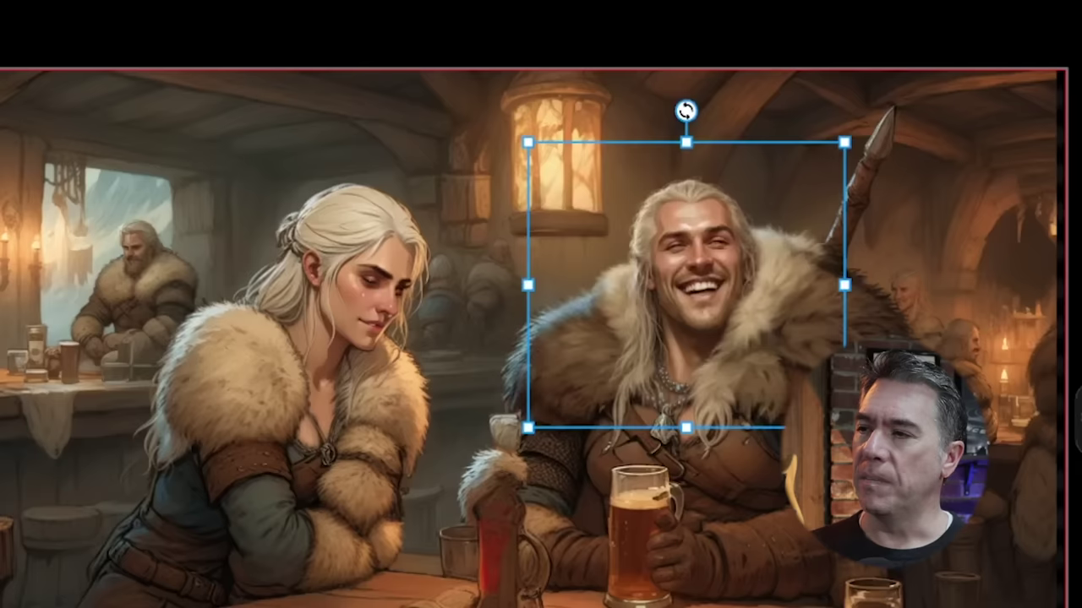